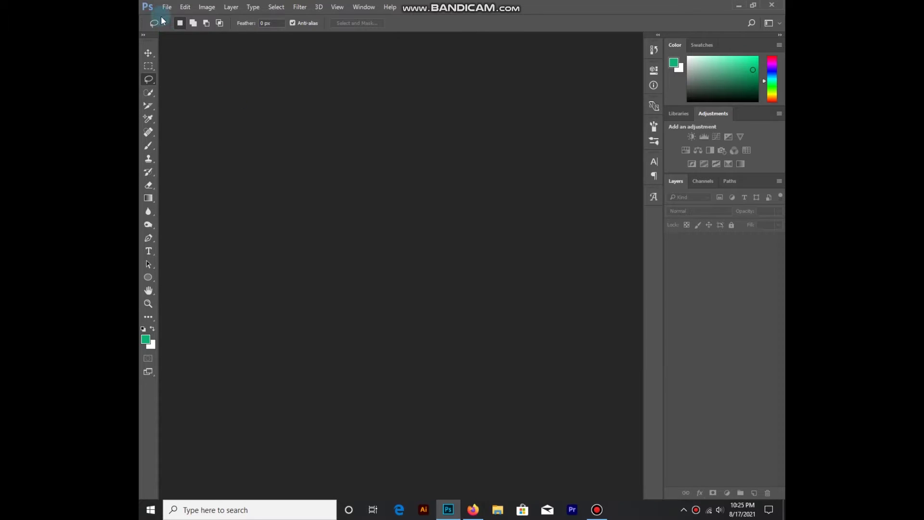
Open Photoshop's File menu in the empty workspace
click(167, 7)
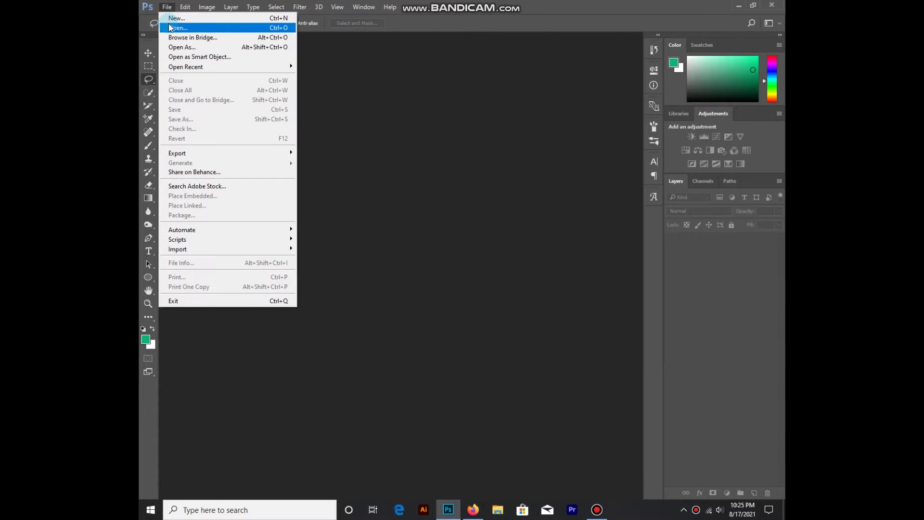
Open the photo of the woman before yellow-green foliage from Downloads and duplicate its layer
click(175, 28)
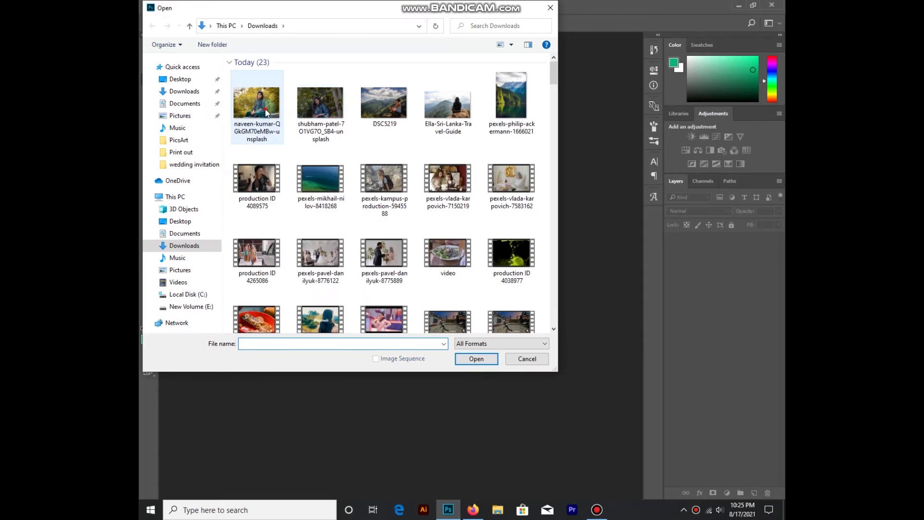
click(256, 103)
click(474, 358)
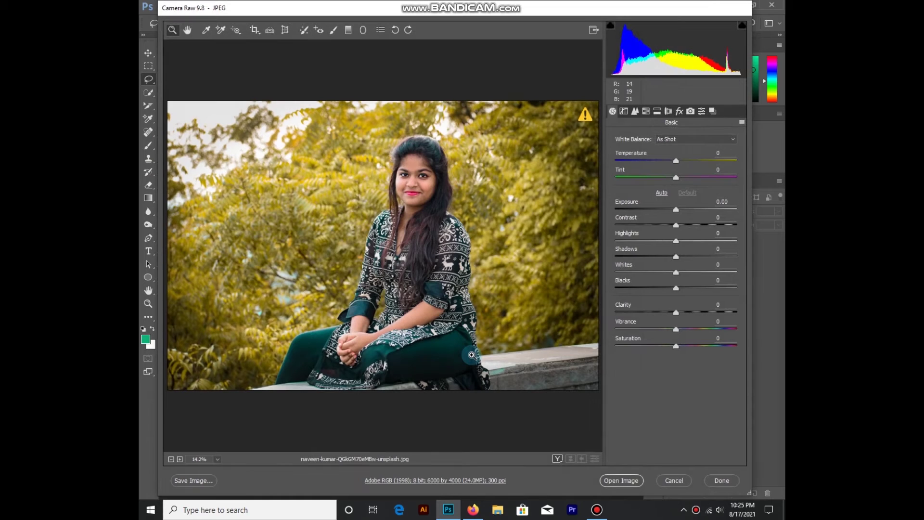
key(Return)
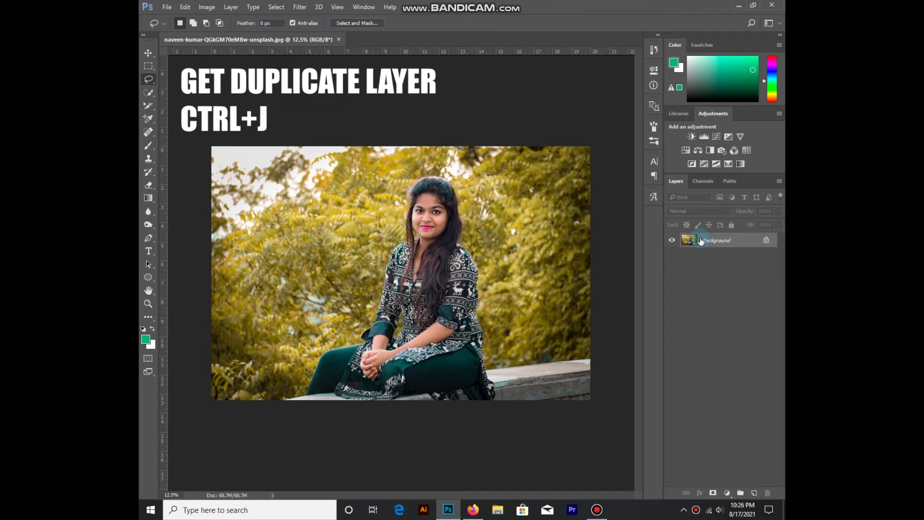
key(ctrl+j)
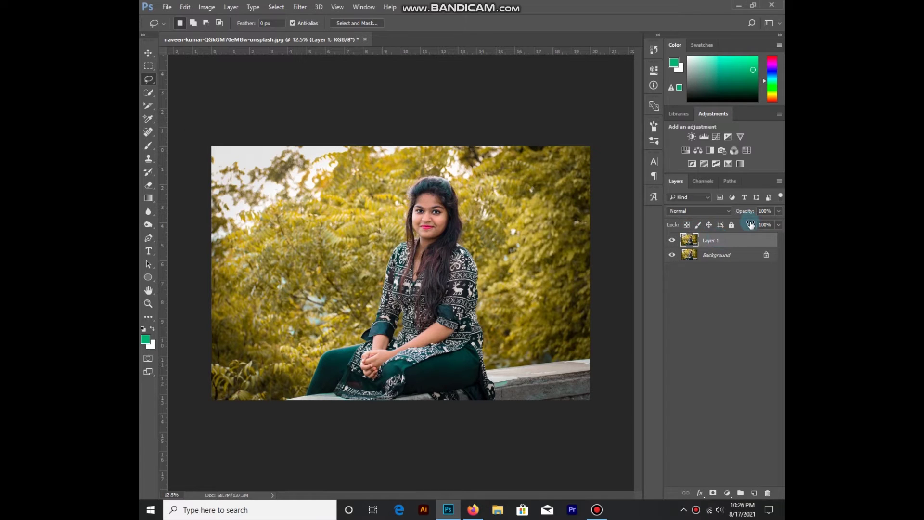
Enter Select and Mask on Layer 1 and keep the Overlay view mode
click(276, 6)
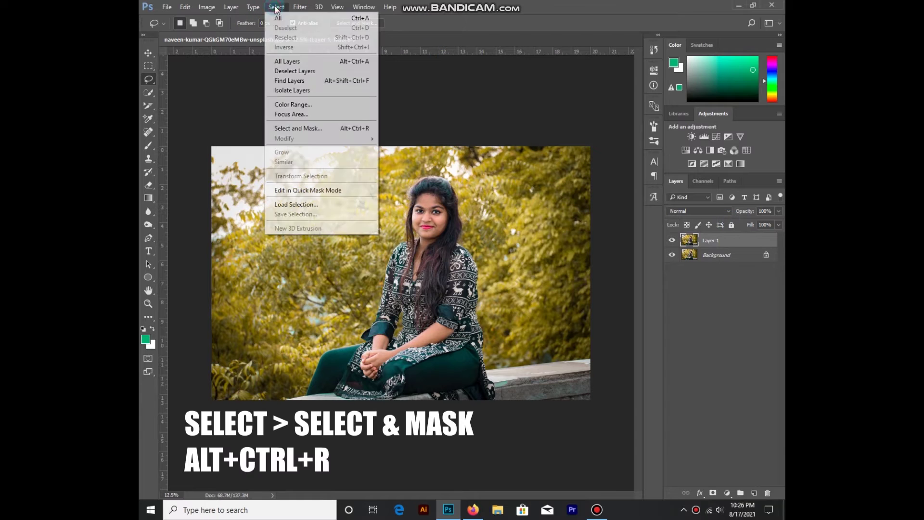
click(313, 127)
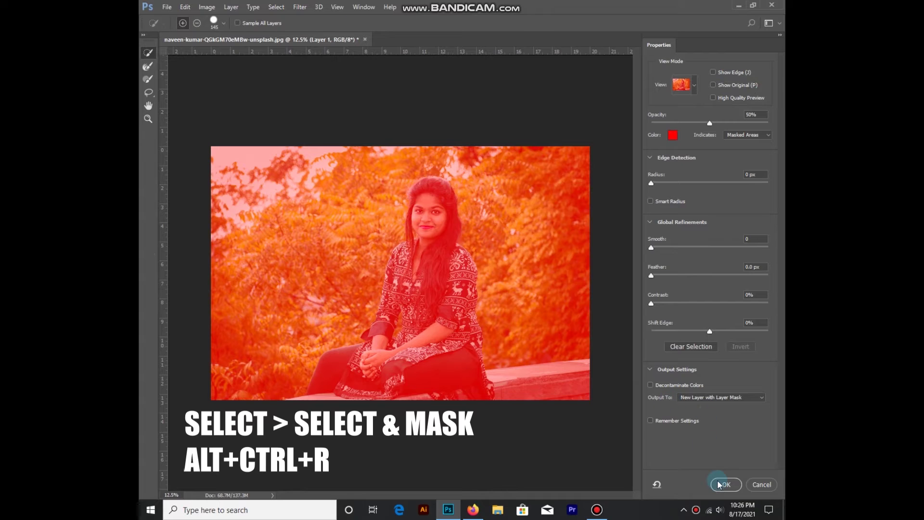
click(684, 85)
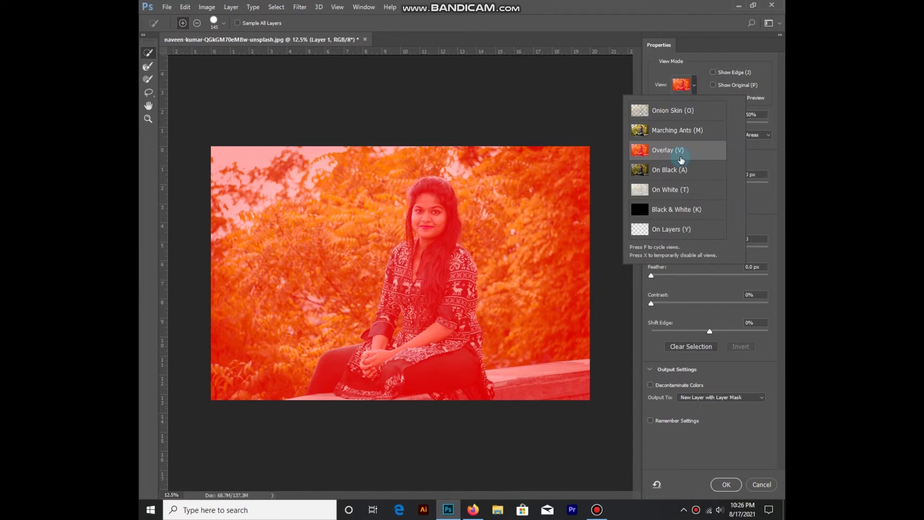
click(636, 150)
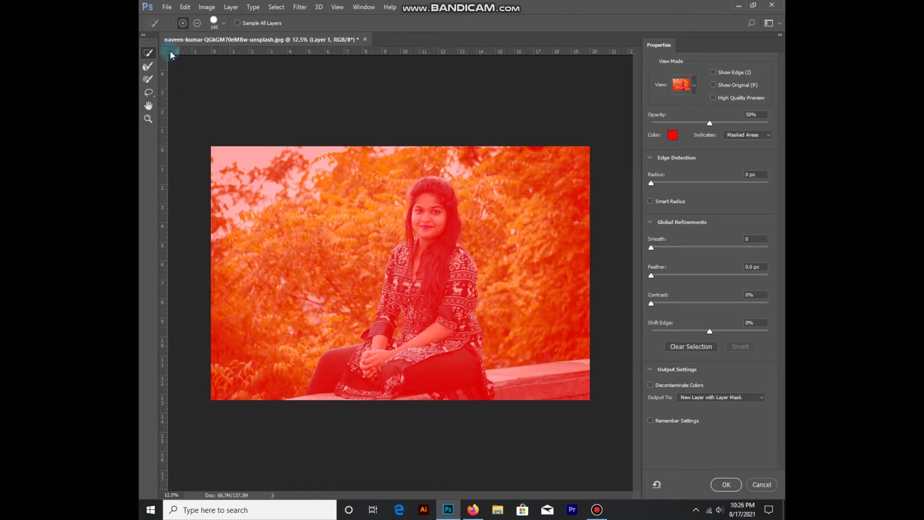
Paint the woman's hair, blouse, trousers and arms into the selection, then enable Smart Radius at 8 px
mouse_move(424, 195)
mouse_down()
mouse_move(449, 222)
mouse_move(461, 264)
mouse_up()
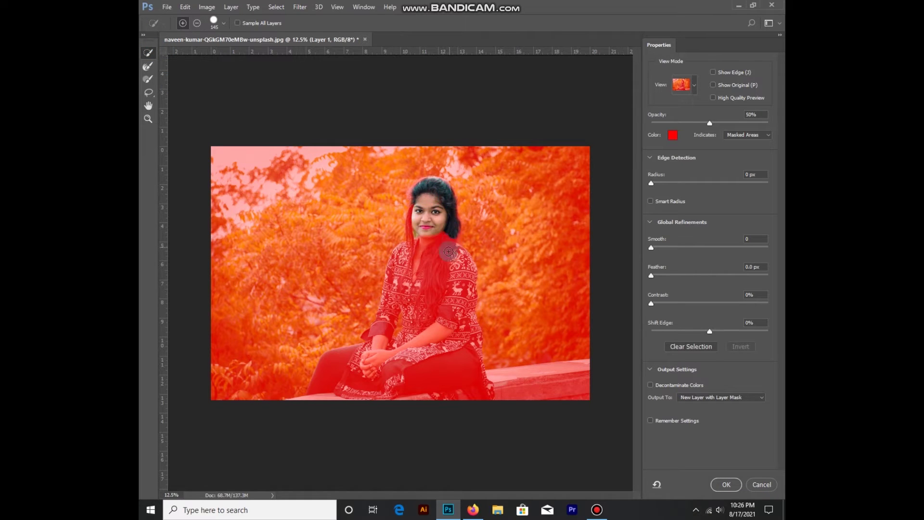
mouse_move(466, 270)
mouse_down()
mouse_move(480, 378)
mouse_move(460, 379)
mouse_up()
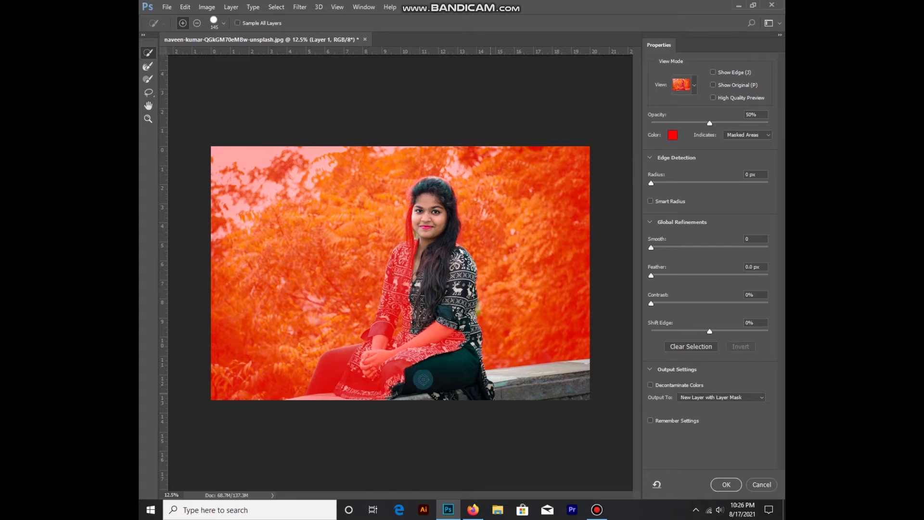
drag(461, 380, 368, 380)
drag(435, 336, 449, 341)
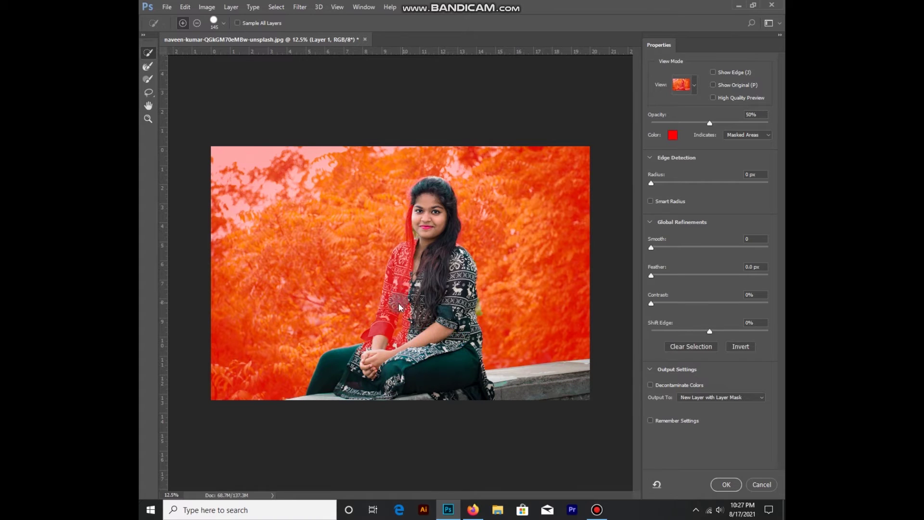
drag(408, 237, 402, 257)
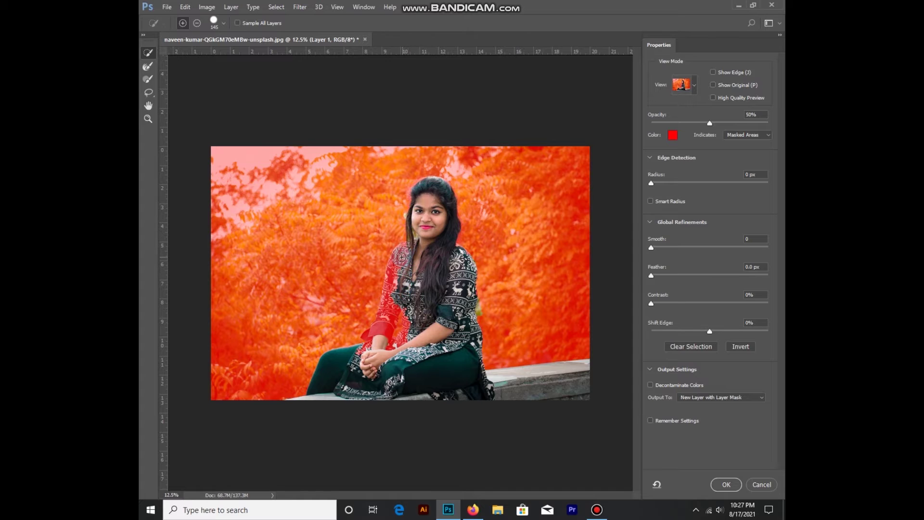
mouse_move(392, 274)
mouse_down()
mouse_move(381, 337)
mouse_move(366, 342)
mouse_move(347, 374)
mouse_up()
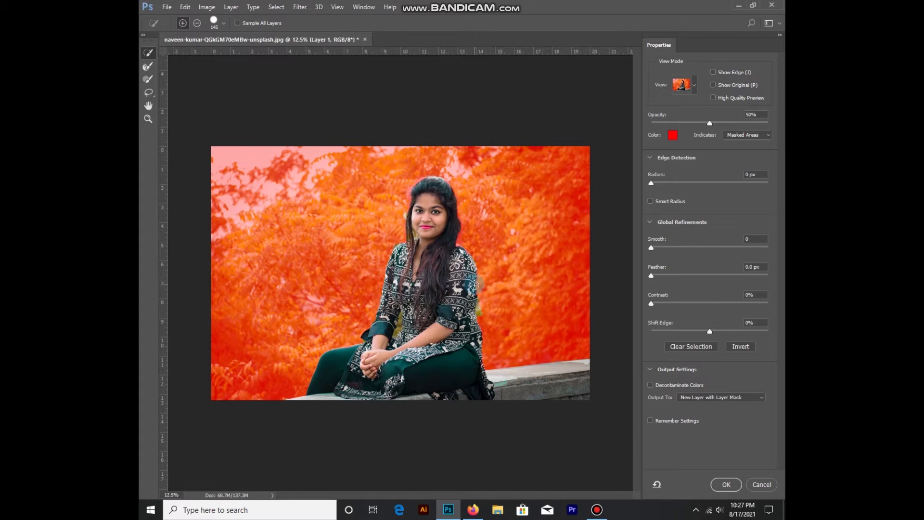
click(650, 202)
drag(681, 180, 712, 179)
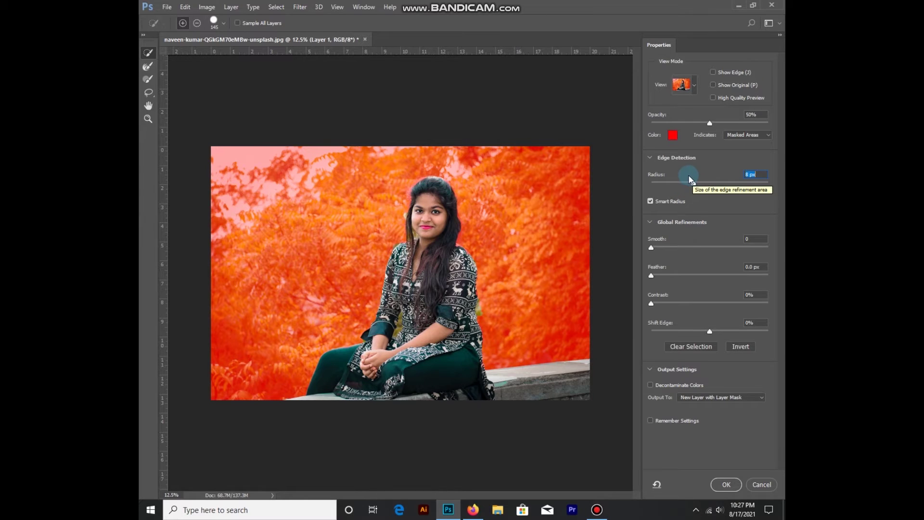
Zoom in and refine the selection edge along her right sleeve with Refine Edge Brush
click(149, 66)
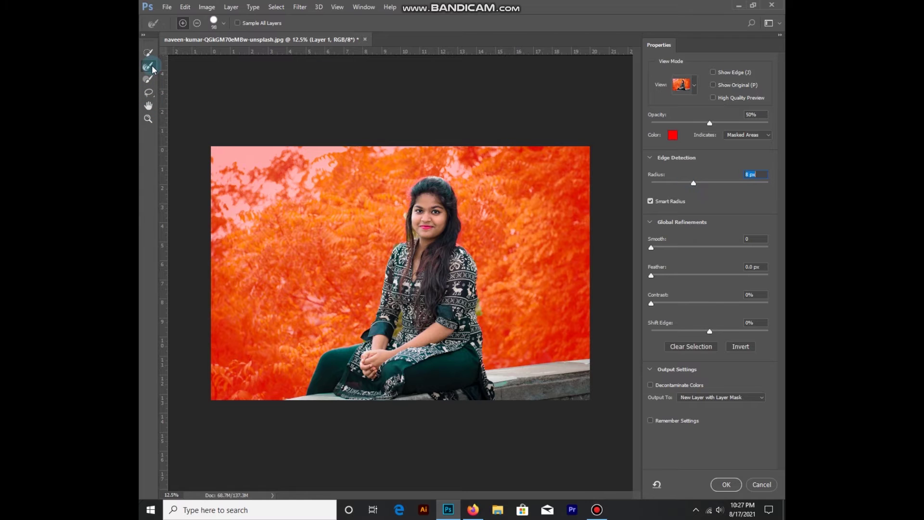
key(ctrl+plus)
key(ctrl+plus)
key(ctrl+plus)
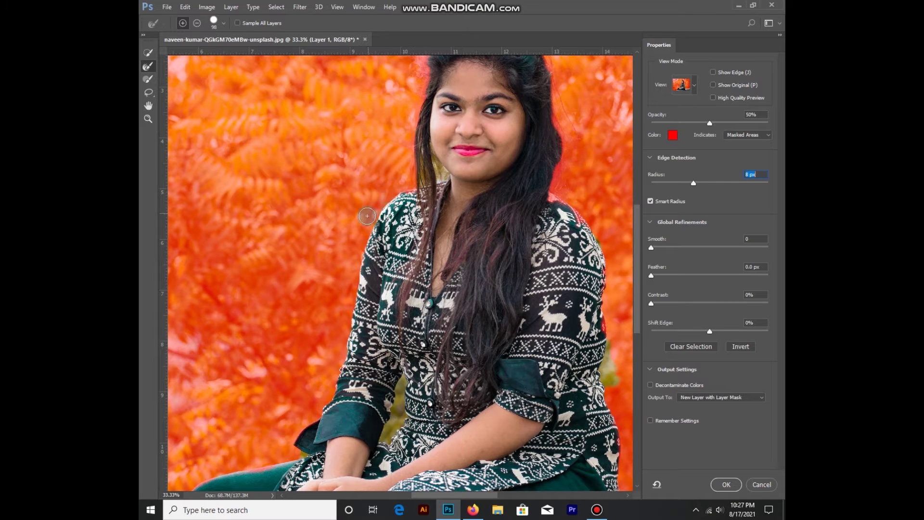
drag(637, 247, 619, 284)
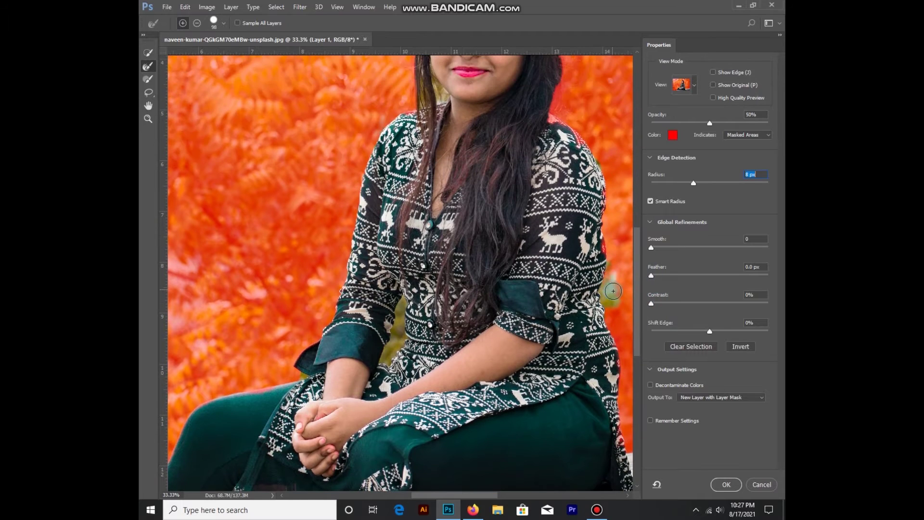
drag(607, 296, 617, 194)
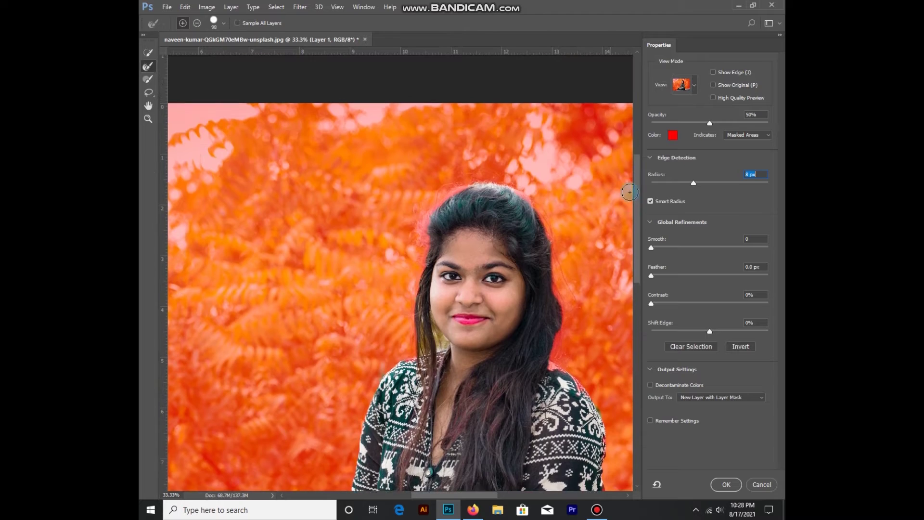
Add the areas beside, above and left of her hair with Quick Selection
key(w)
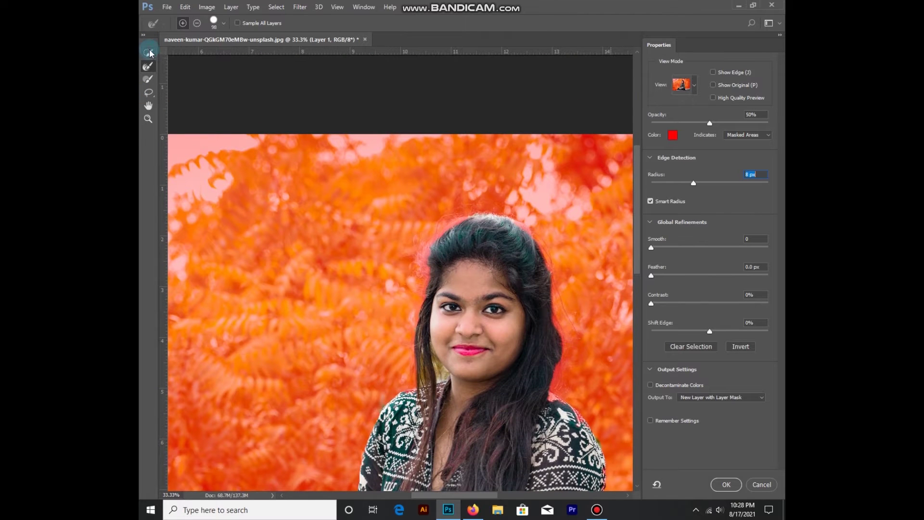
drag(560, 373, 554, 325)
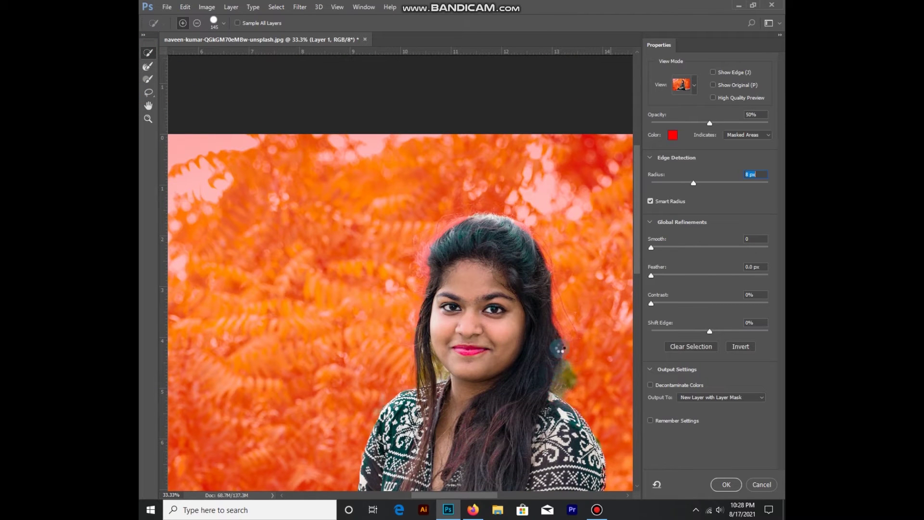
drag(527, 239, 432, 252)
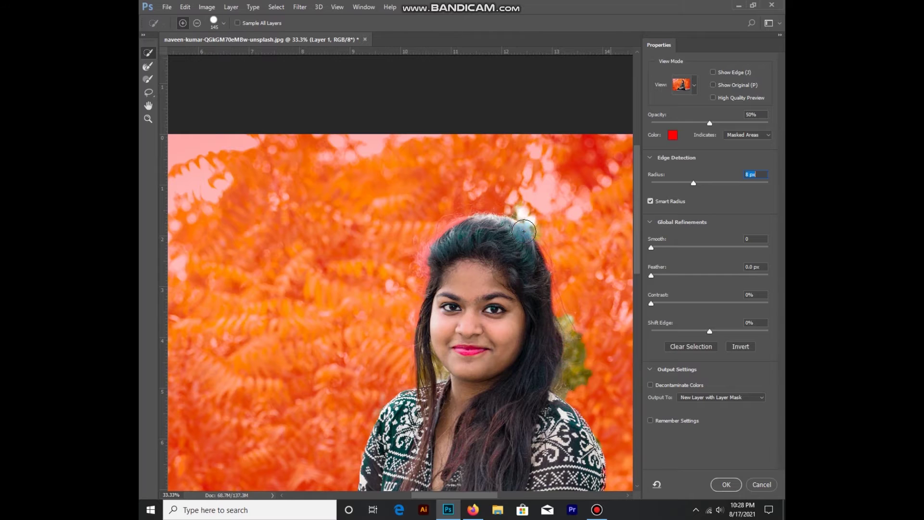
drag(432, 252, 448, 293)
Refine the hair edges to clear the green leaf fringe, then zoom out
click(147, 66)
drag(422, 232, 412, 303)
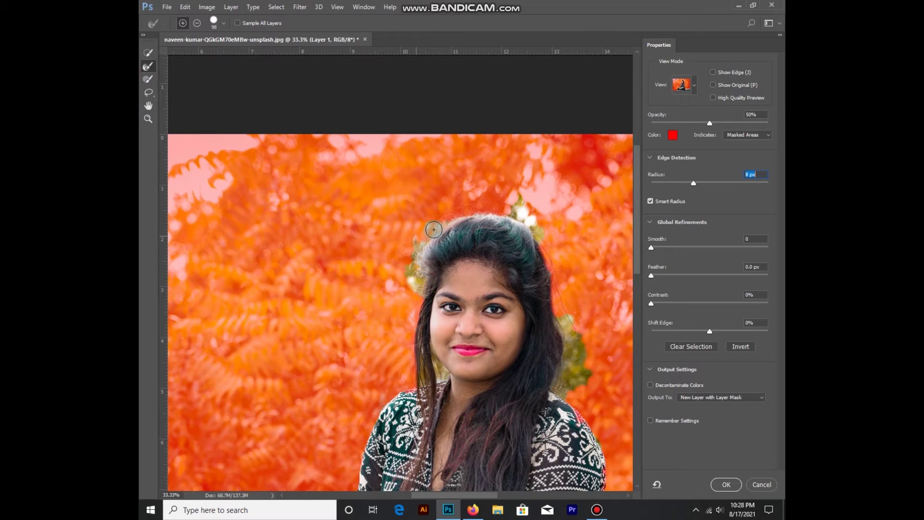
drag(505, 210, 520, 205)
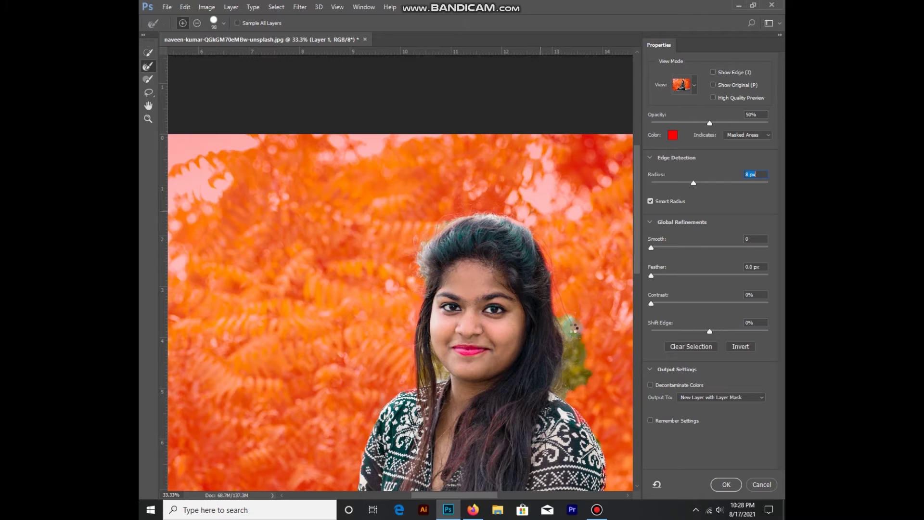
drag(583, 356, 564, 320)
mouse_move(581, 356)
mouse_down()
mouse_move(565, 387)
mouse_move(584, 377)
mouse_up()
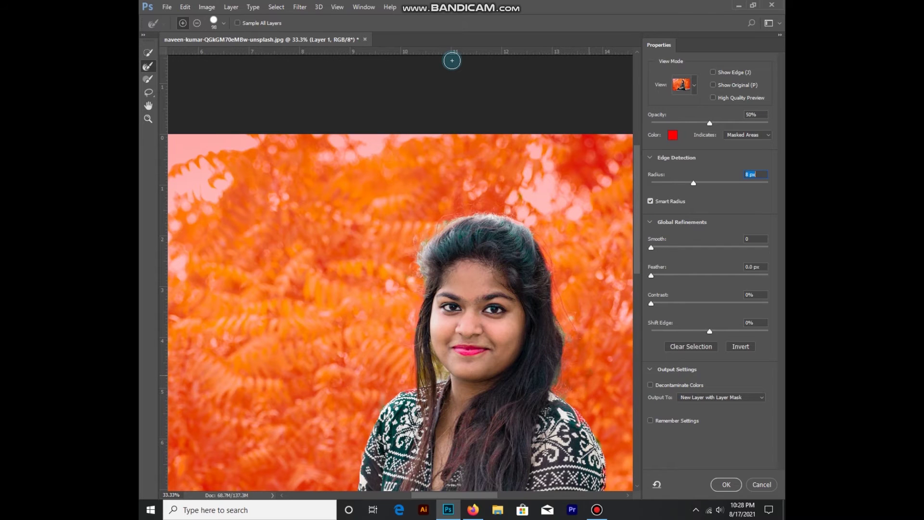
key(ctrl+minus)
key(ctrl+minus)
key(ctrl+minus)
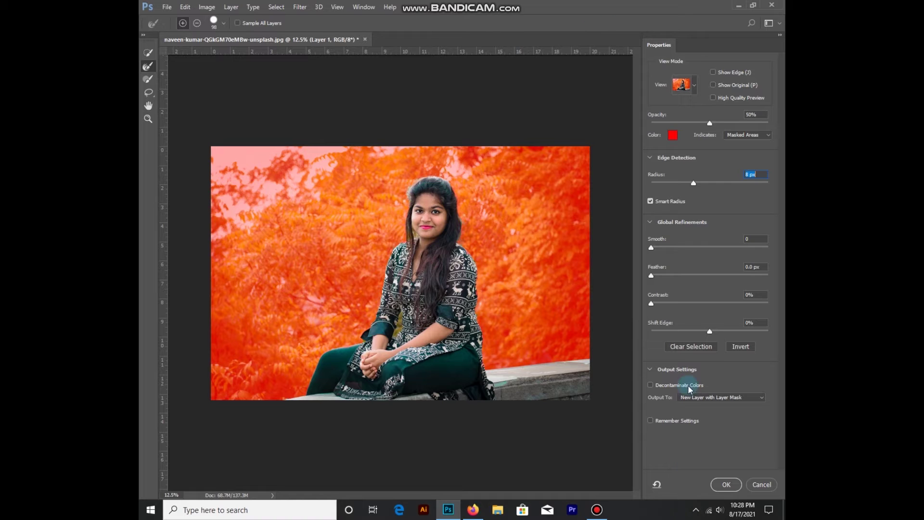
Apply the selection with Decontaminate Colors as a new layer with layer mask
click(733, 397)
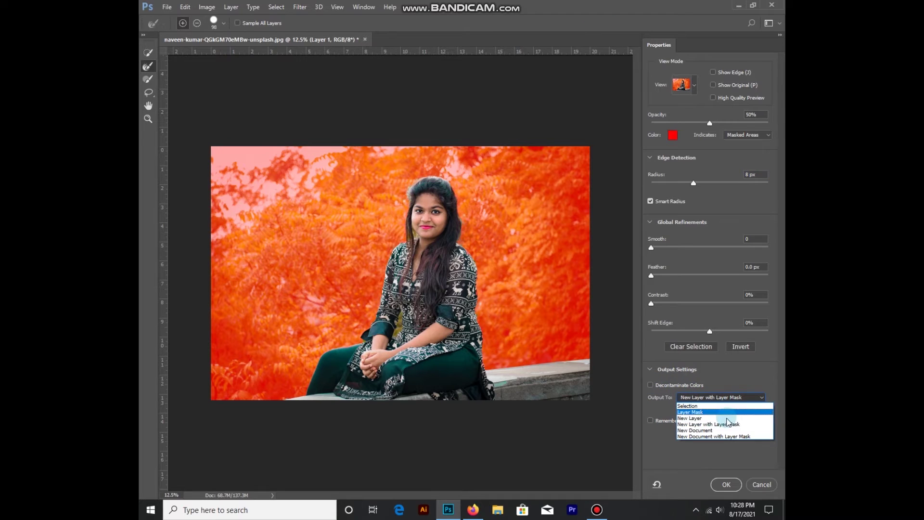
click(686, 400)
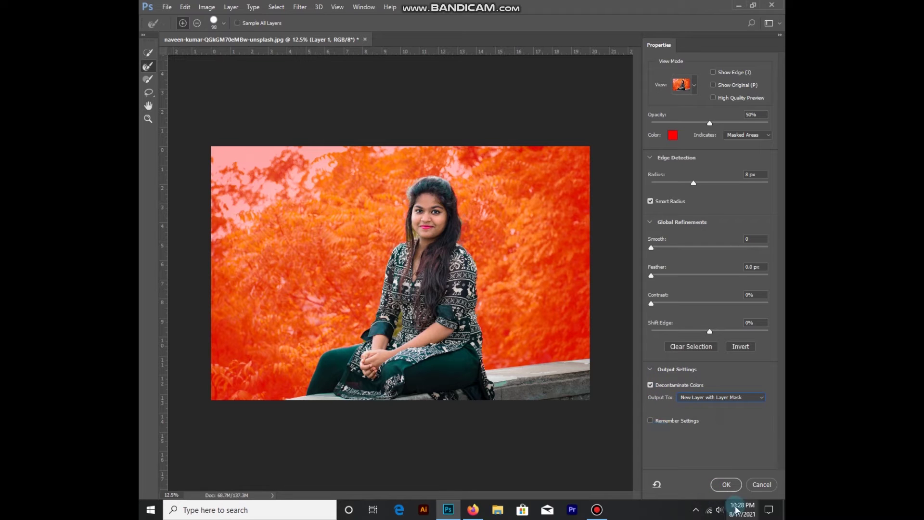
click(727, 483)
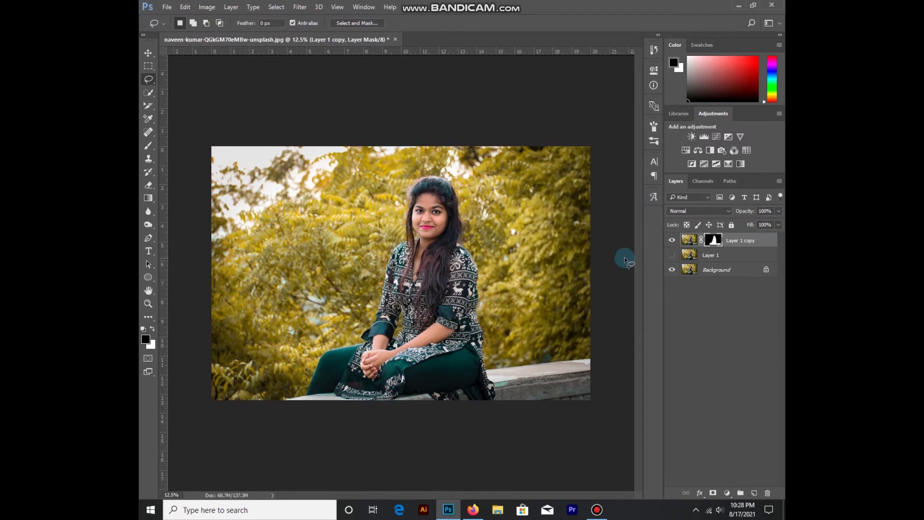
Toggle Layer 1's visibility, then show the Layer 1 copy mask alone, zoomed in
click(673, 256)
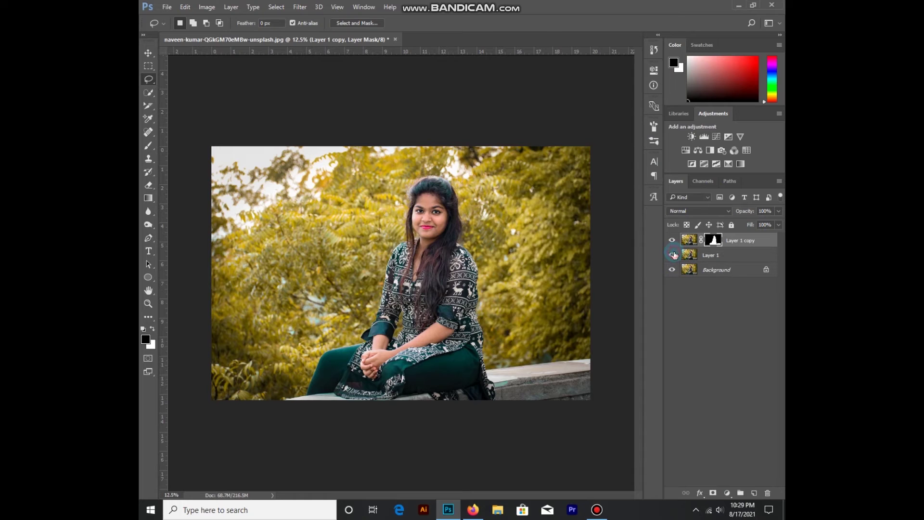
click(672, 256)
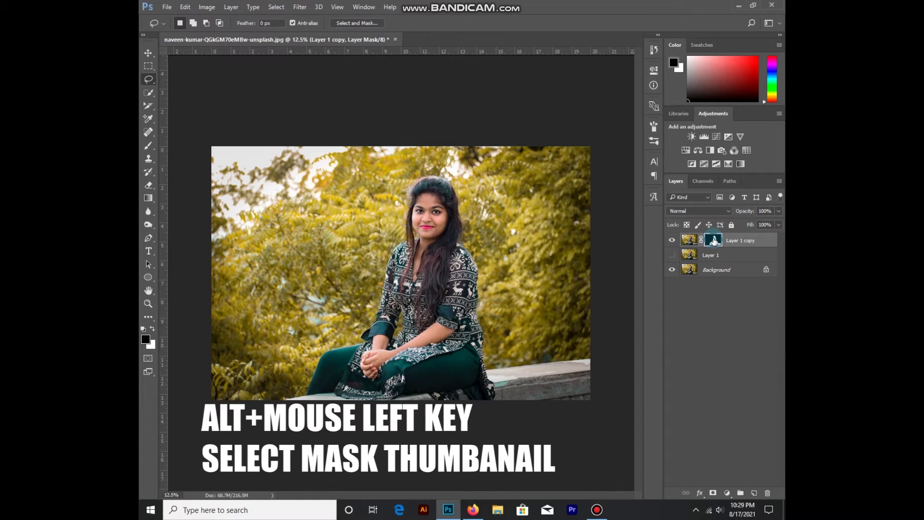
alt+click(714, 239)
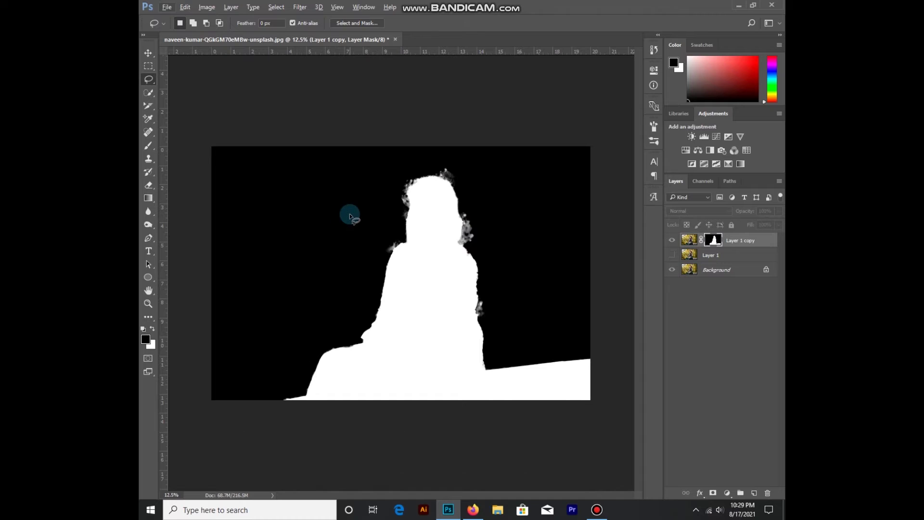
key(ctrl+plus)
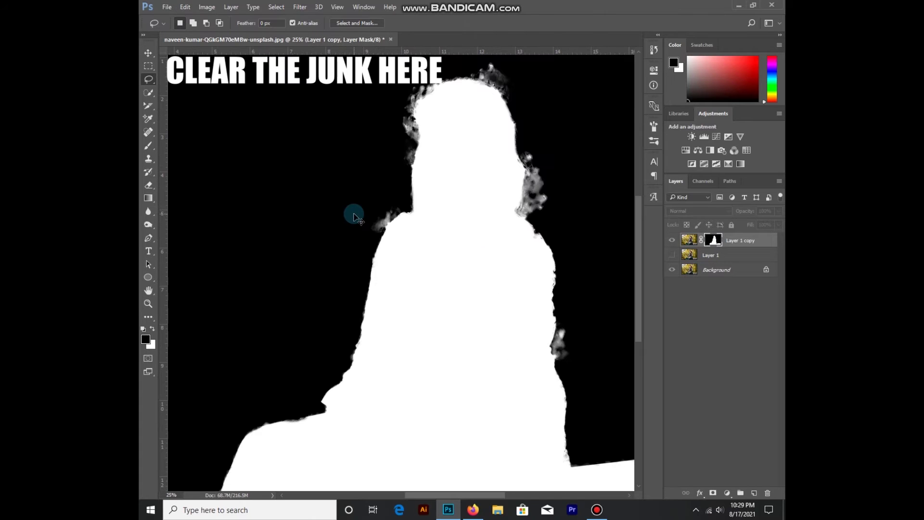
With the Brush in Overlay mode, paint out the grey fringe around the top and sides of the head
click(148, 145)
click(242, 22)
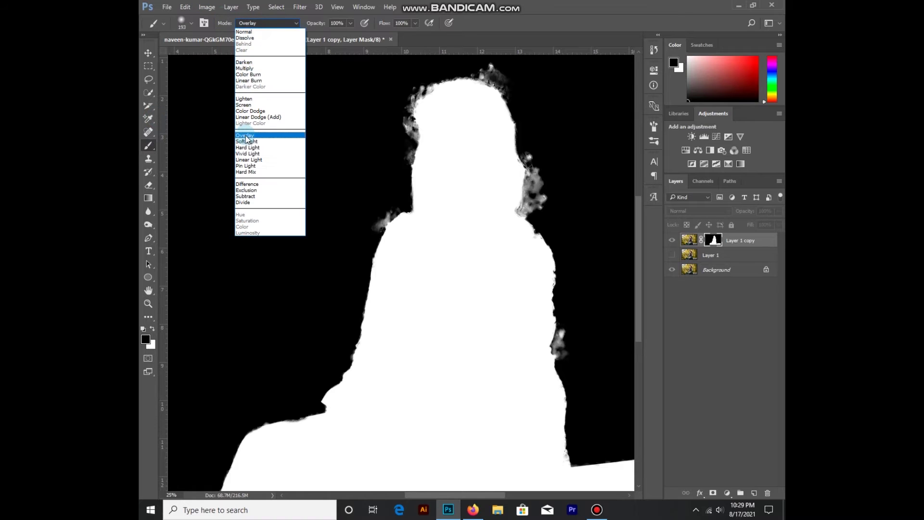
click(262, 137)
drag(536, 157, 531, 204)
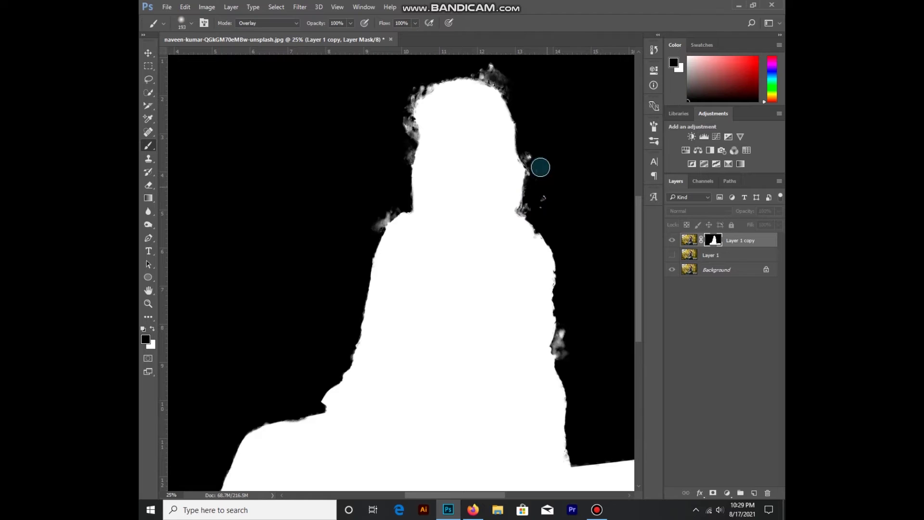
scroll(528, 119, up, 2)
mouse_move(516, 130)
mouse_down()
mouse_move(491, 128)
mouse_move(508, 146)
mouse_up()
mouse_move(413, 140)
mouse_down()
mouse_move(386, 270)
mouse_move(369, 289)
mouse_up()
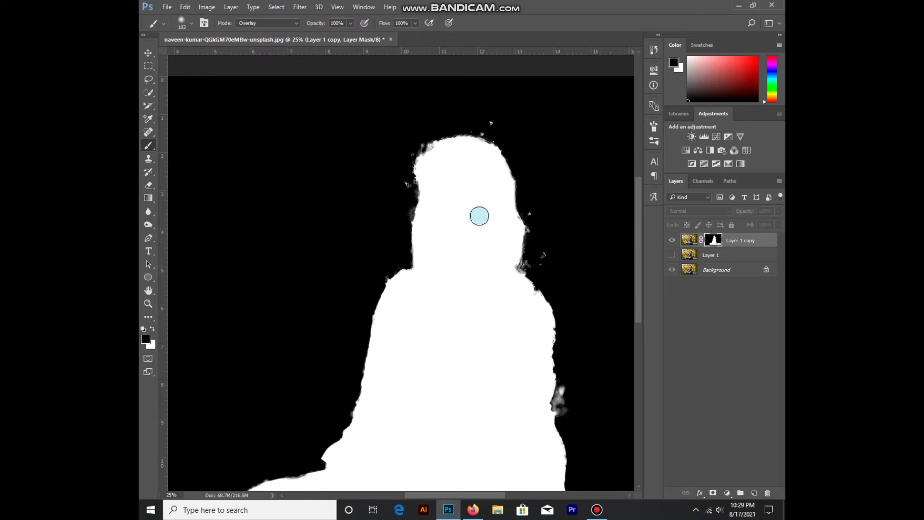
scroll(479, 215, down, 3)
mouse_move(570, 289)
mouse_down()
mouse_move(559, 295)
mouse_move(582, 337)
mouse_up()
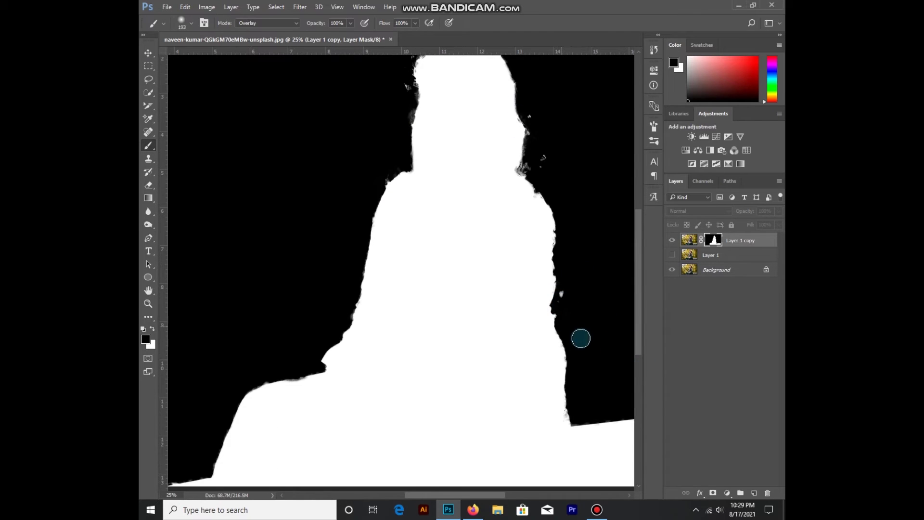
scroll(583, 337, down, 2)
scroll(317, 369, down, 2)
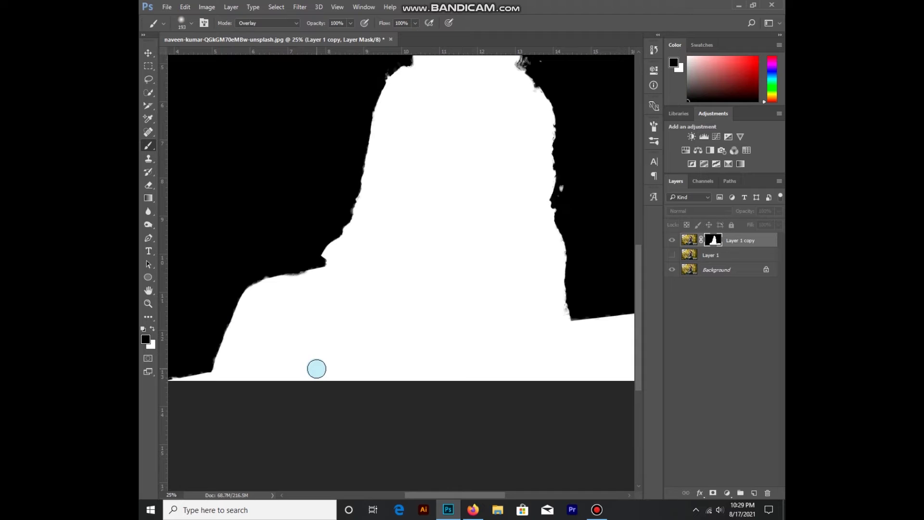
Zoom out to touch up the mask edge beside the head, then zoom back to 25%
key(ctrl+minus)
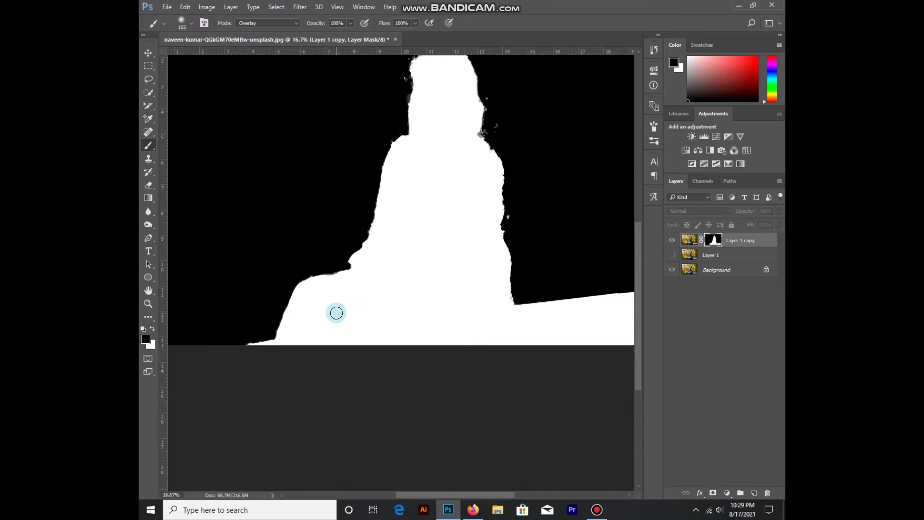
key(ctrl+minus)
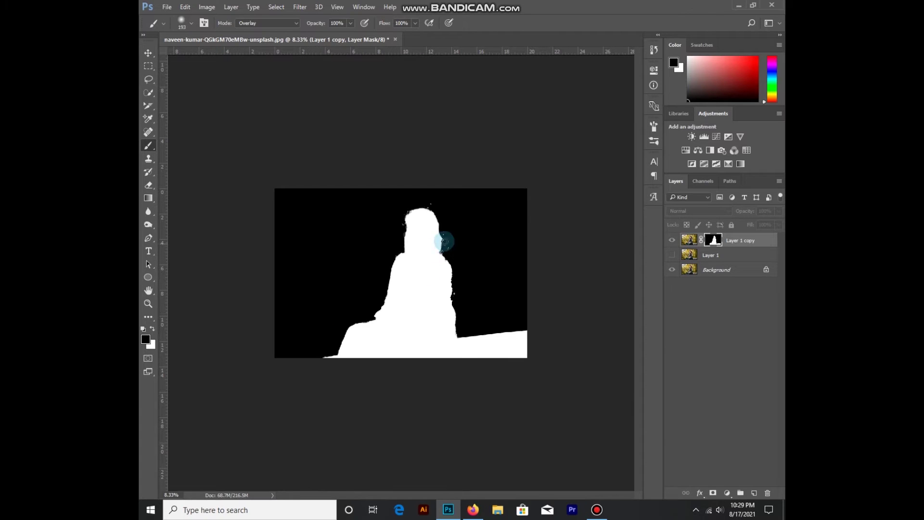
drag(441, 236, 460, 324)
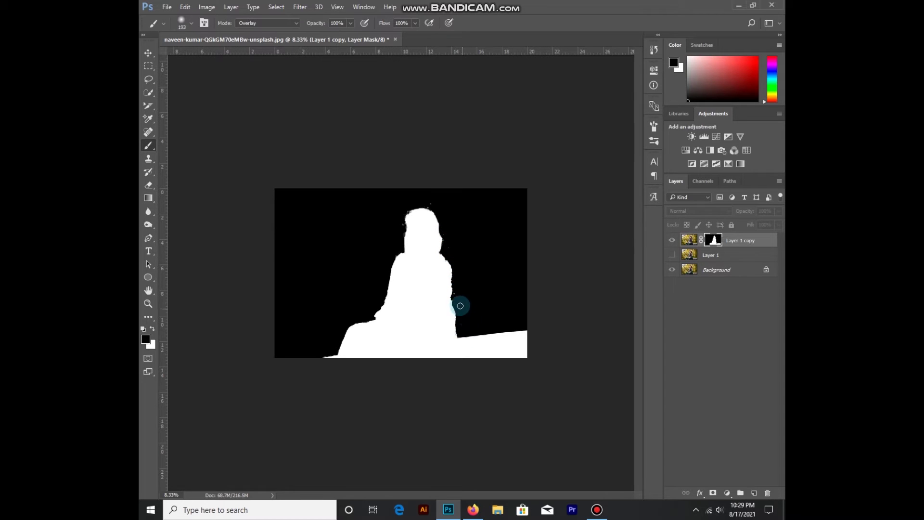
key(ctrl+plus)
key(ctrl+plus)
key(ctrl+plus)
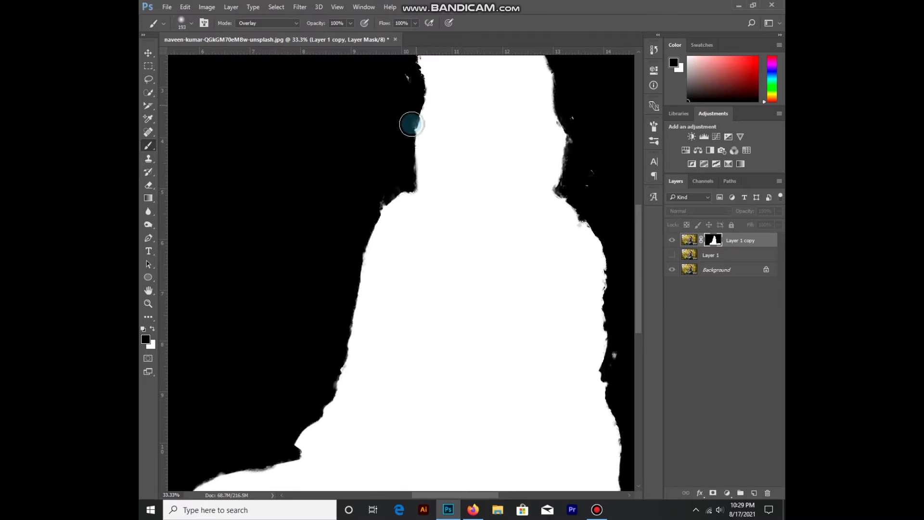
drag(419, 81, 351, 255)
scroll(337, 265, down, 2)
scroll(308, 299, down, 3)
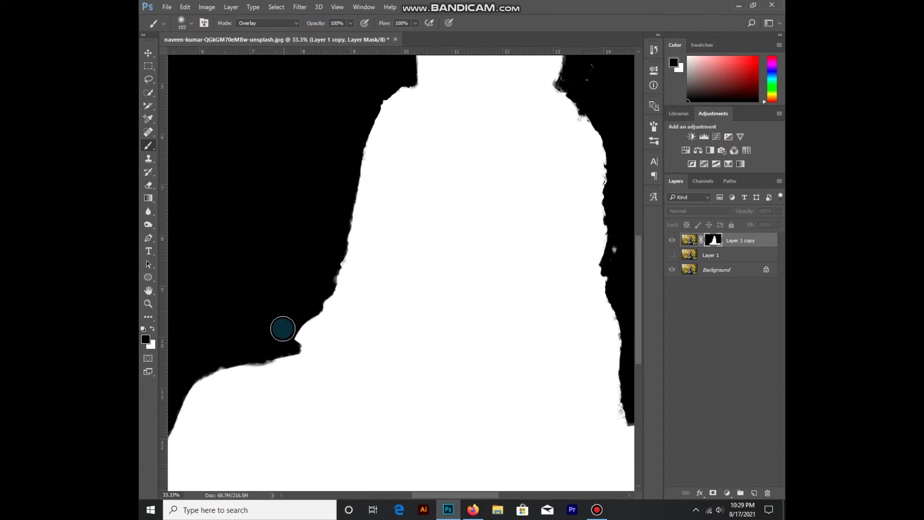
scroll(631, 357, down, 1)
scroll(288, 330, down, 2)
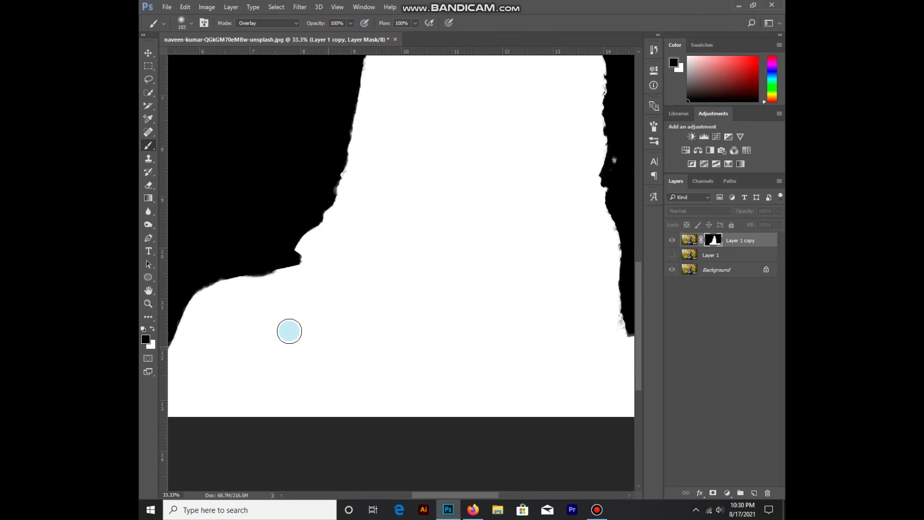
scroll(258, 328, left, 4)
scroll(256, 328, left, 1)
Clean the mask edges along the left shoulder and head top, then return to the photo view
drag(292, 344, 368, 294)
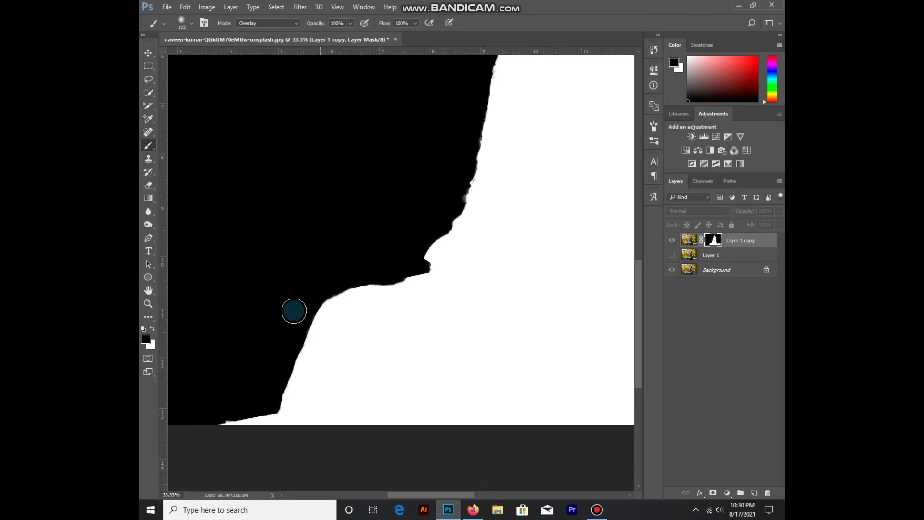
scroll(440, 231, up, 2)
scroll(482, 240, up, 4)
scroll(529, 183, up, 4)
drag(577, 120, 547, 136)
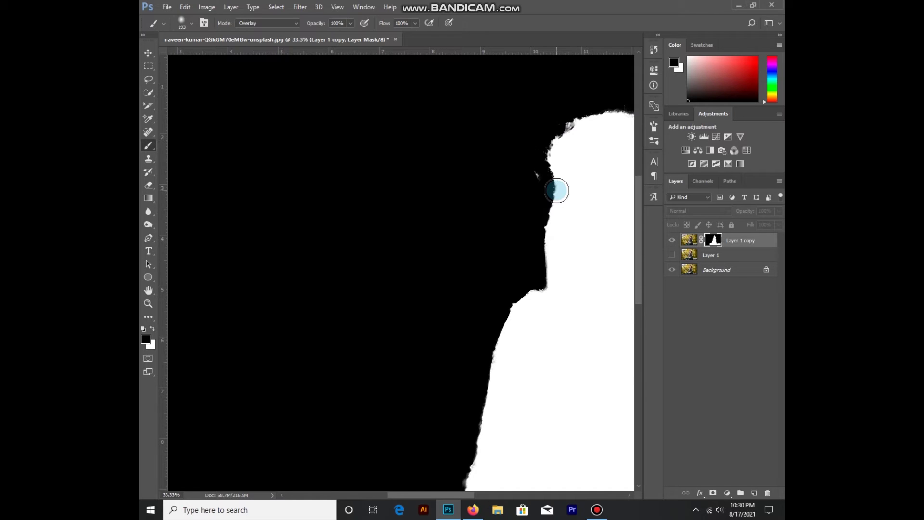
scroll(557, 191, down, 2)
scroll(558, 193, down, 1)
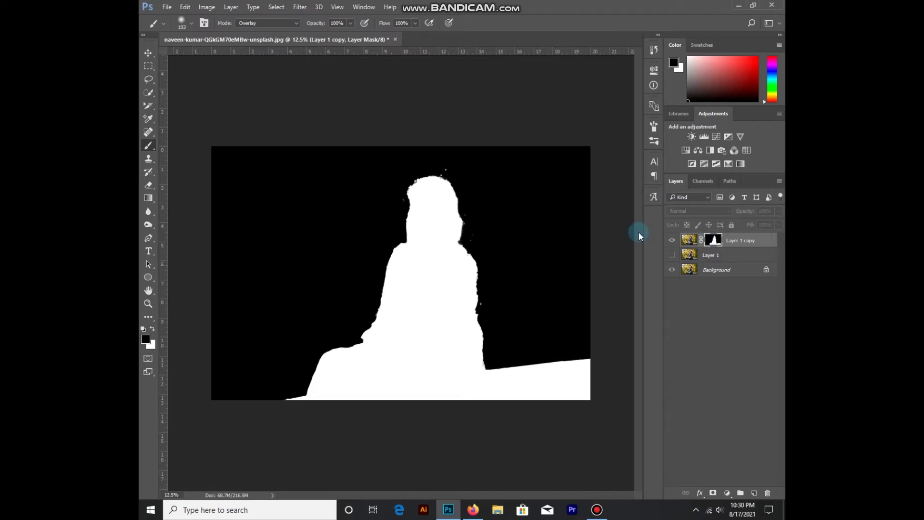
click(694, 239)
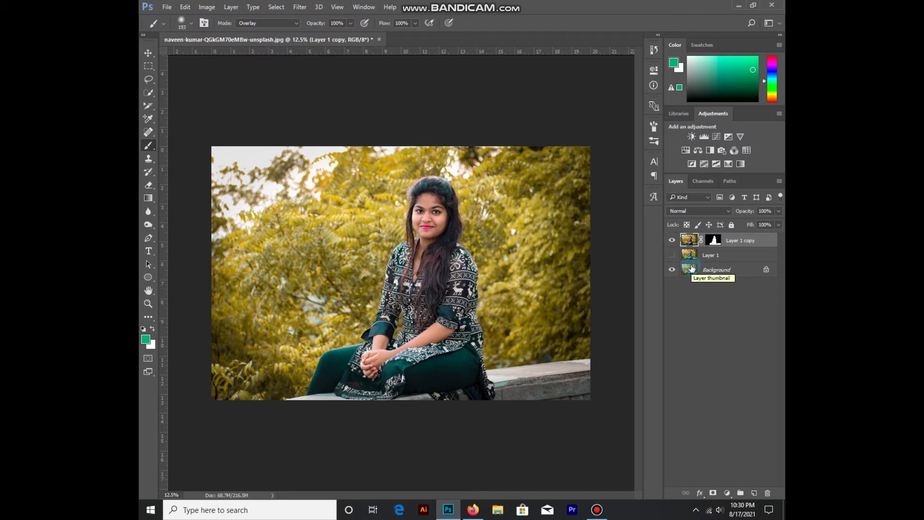
Make a Background copy layer and delete the hidden old Layer 1
click(694, 271)
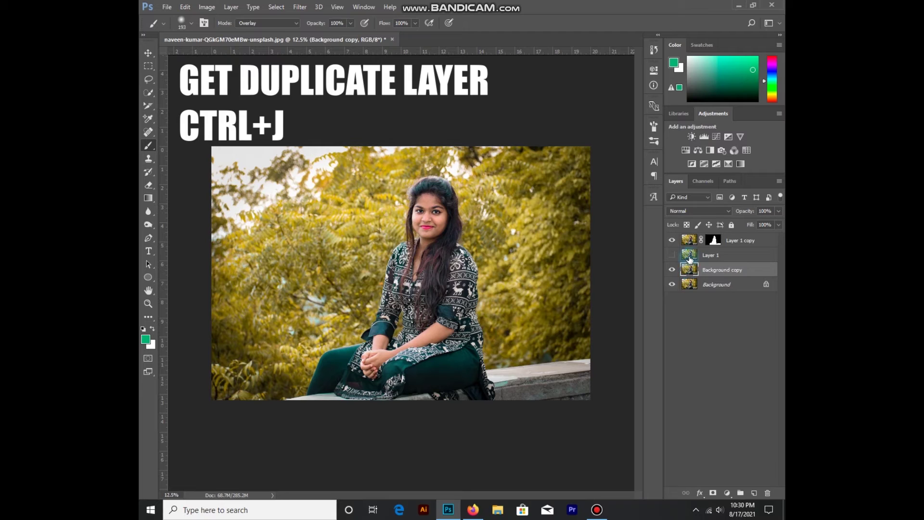
drag(689, 276, 691, 256)
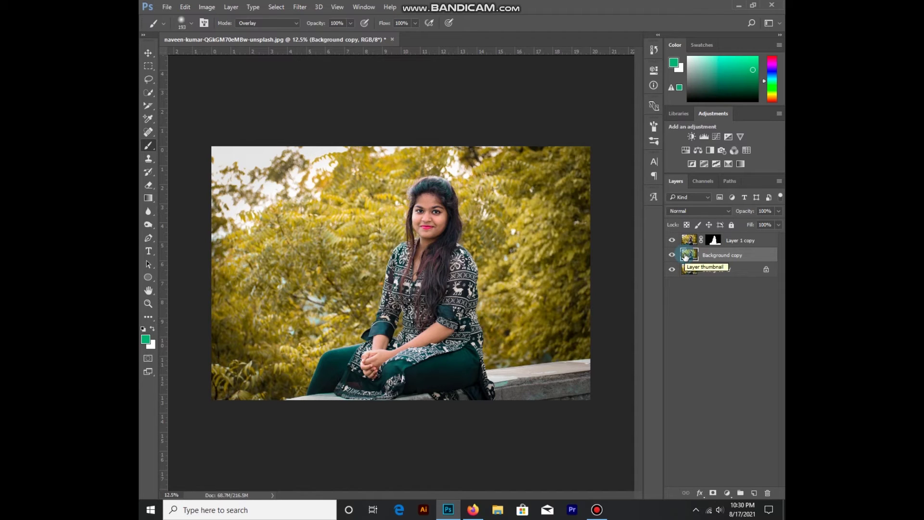
click(150, 106)
click(148, 79)
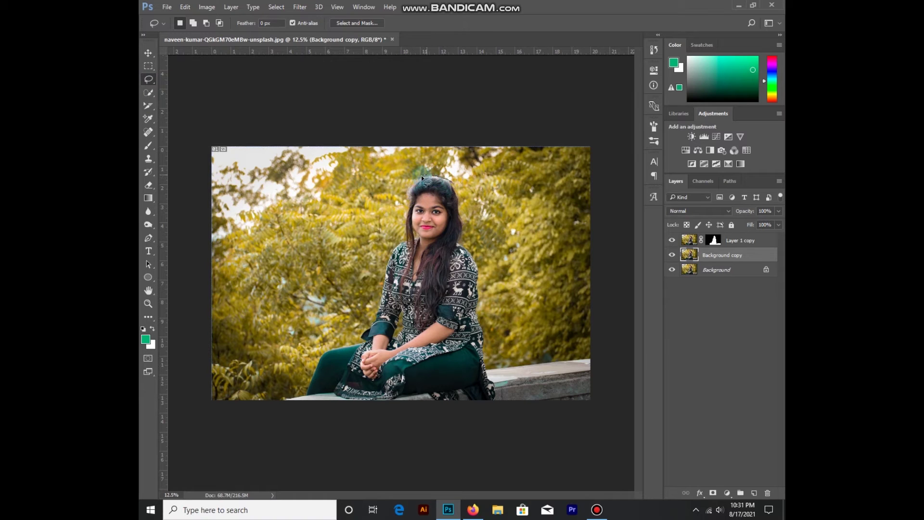
Draw a rough closed lasso outline from her hair, down her arm, around the wall and back
mouse_move(408, 189)
mouse_down()
mouse_move(404, 236)
mouse_move(379, 276)
mouse_up()
mouse_move(372, 318)
mouse_down()
mouse_move(318, 353)
mouse_move(317, 365)
mouse_up()
mouse_move(295, 396)
mouse_down()
mouse_move(278, 407)
mouse_move(621, 409)
mouse_move(620, 364)
mouse_move(488, 362)
mouse_move(486, 331)
mouse_up()
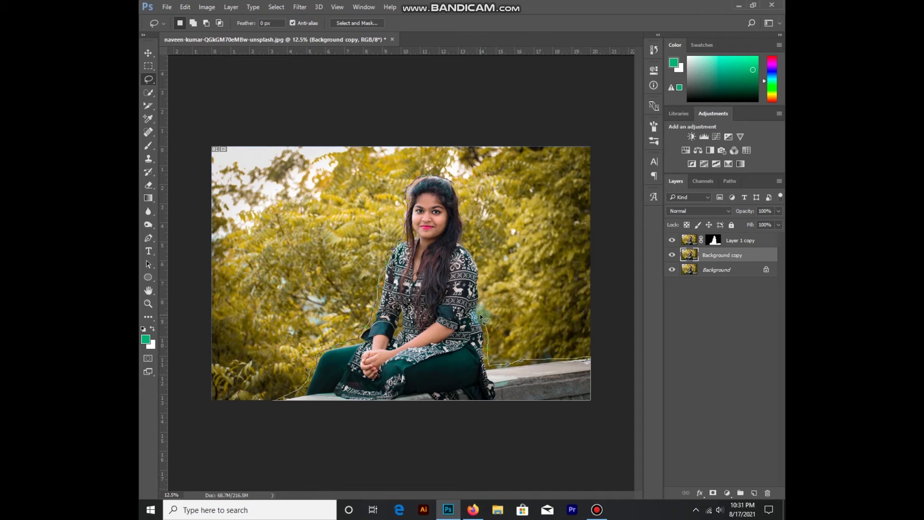
mouse_move(481, 295)
mouse_down()
mouse_move(478, 250)
mouse_move(467, 238)
mouse_up()
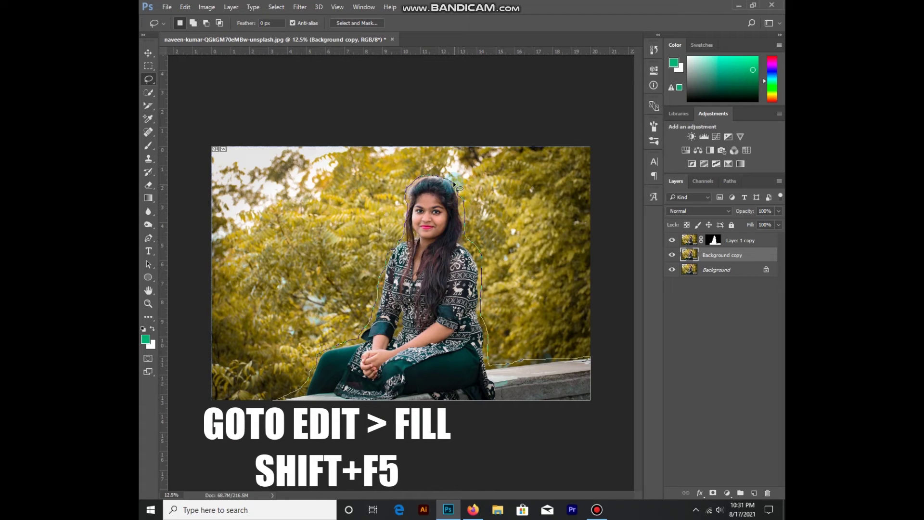
drag(458, 195, 452, 182)
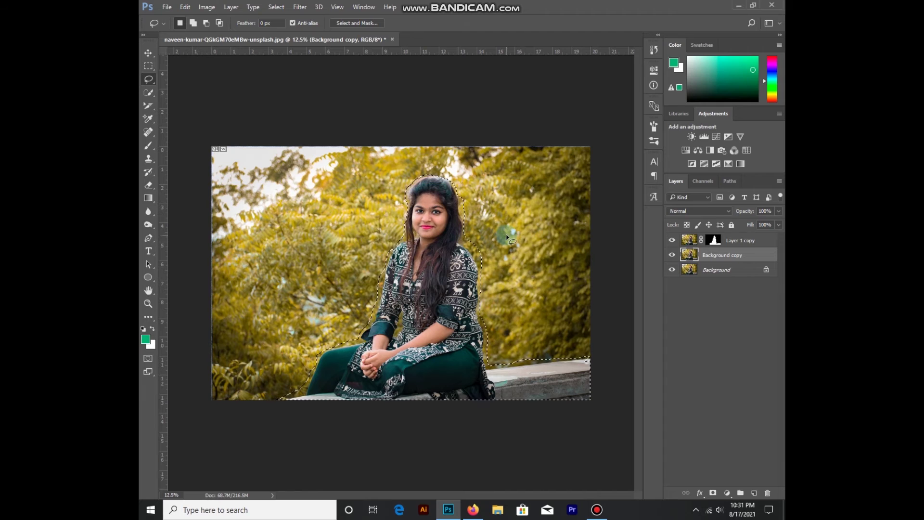
Content-aware fill the selection on Background copy with Color Adaptation on, then hide Layer 1 copy
click(184, 7)
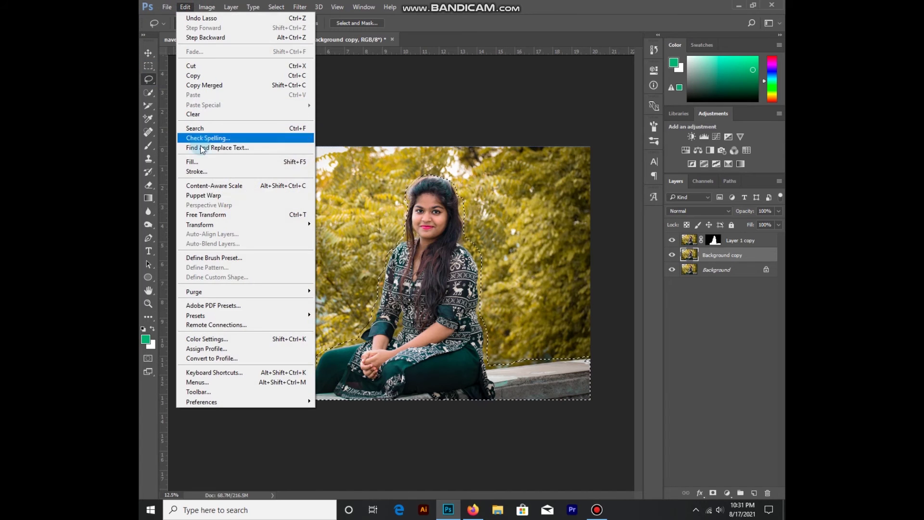
click(193, 159)
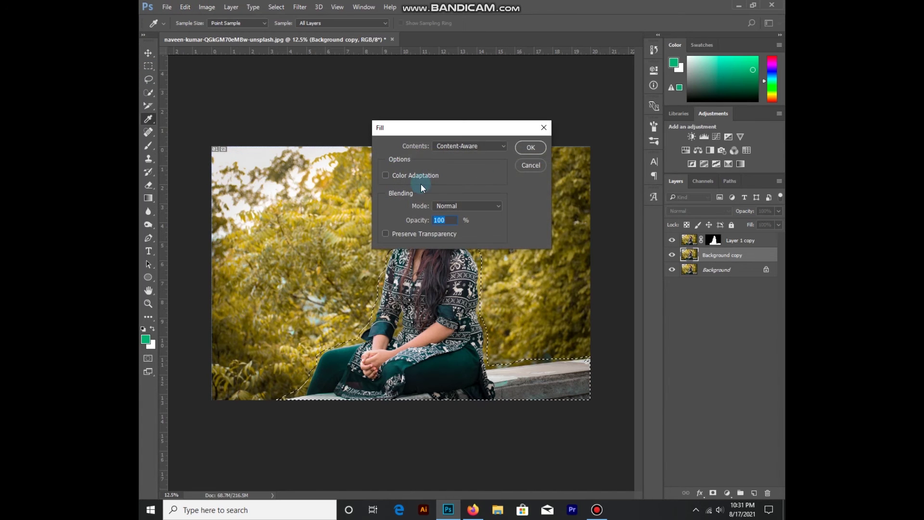
click(386, 175)
click(544, 147)
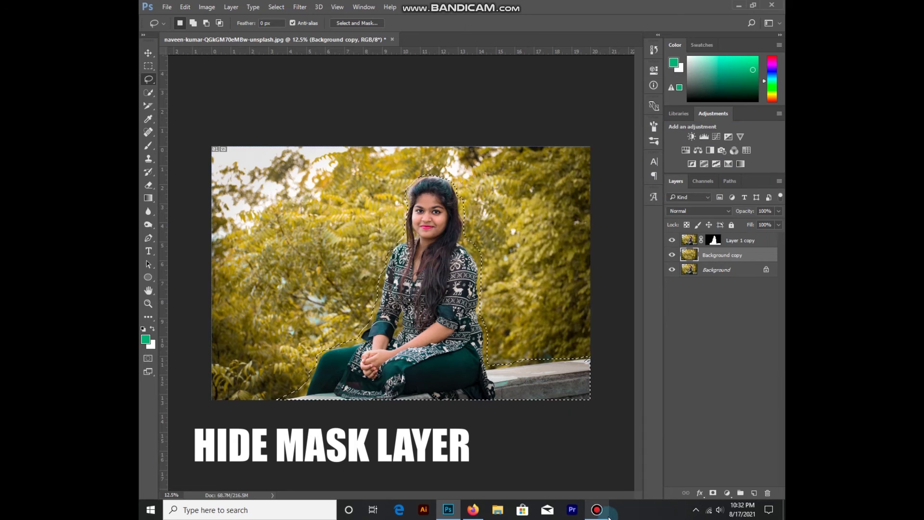
click(673, 240)
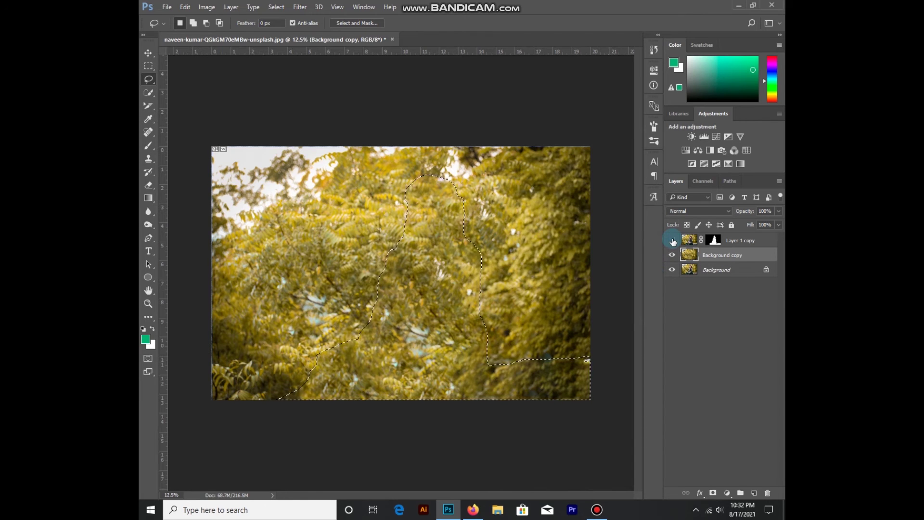
Clear the lasso selection with Ctrl+D and bring up the Filter menu
key(ctrl+d)
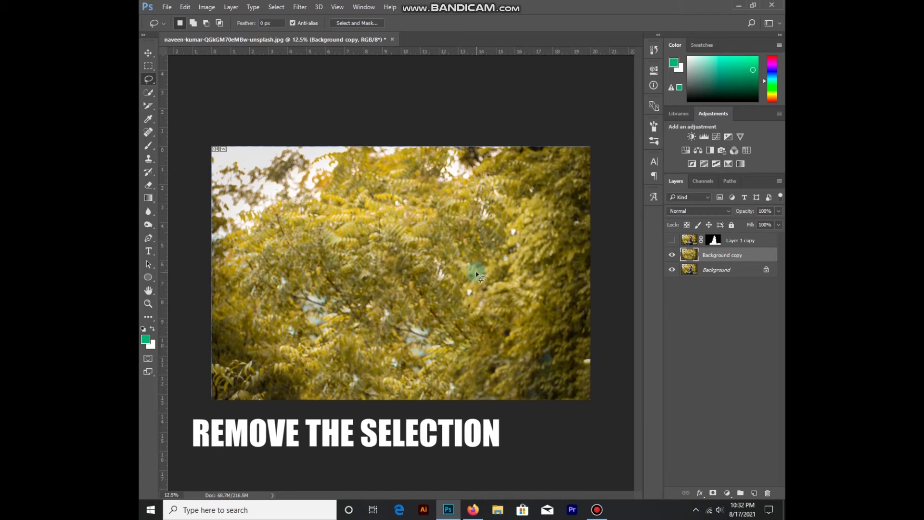
click(302, 7)
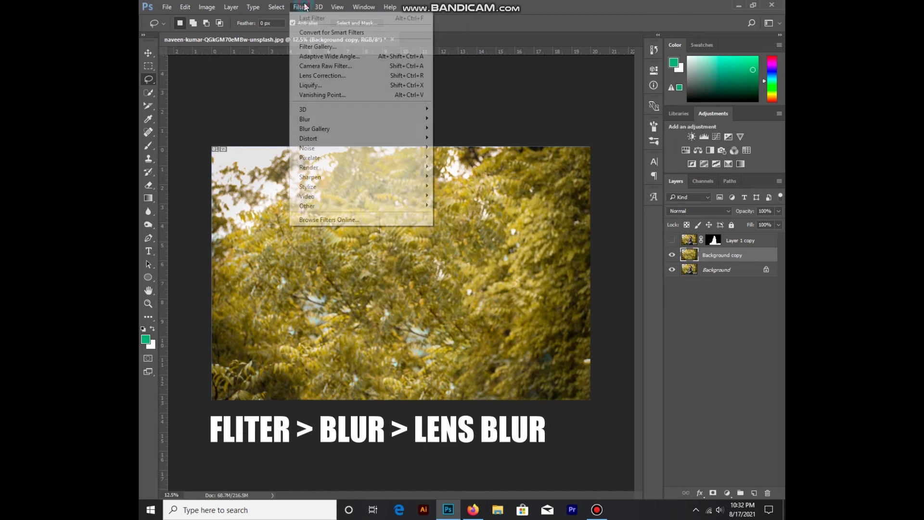
mouse_move(305, 119)
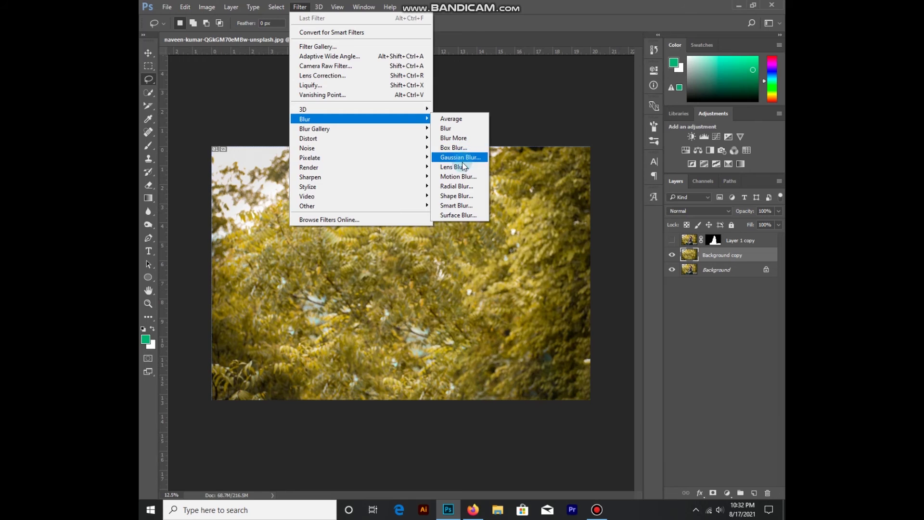
Apply a Lens Blur with radius 88 to Background copy, then show Layer 1 copy again
click(455, 166)
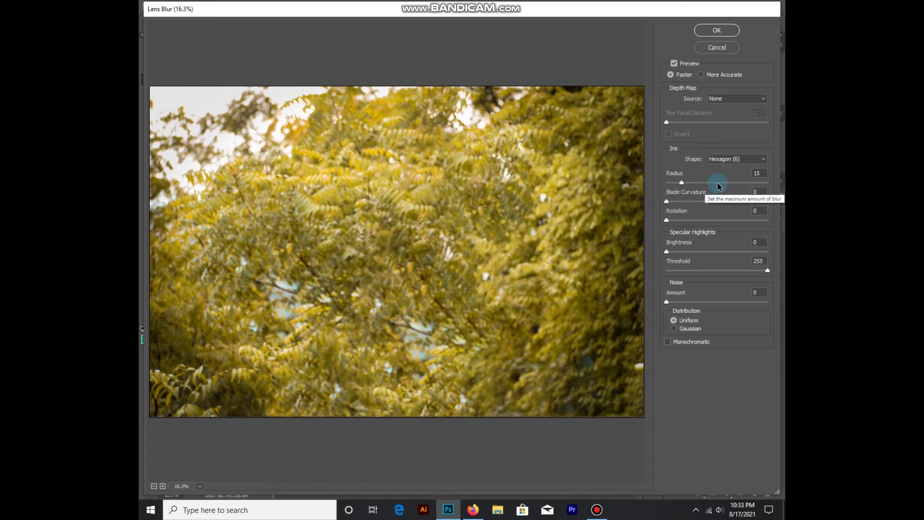
drag(681, 182, 762, 183)
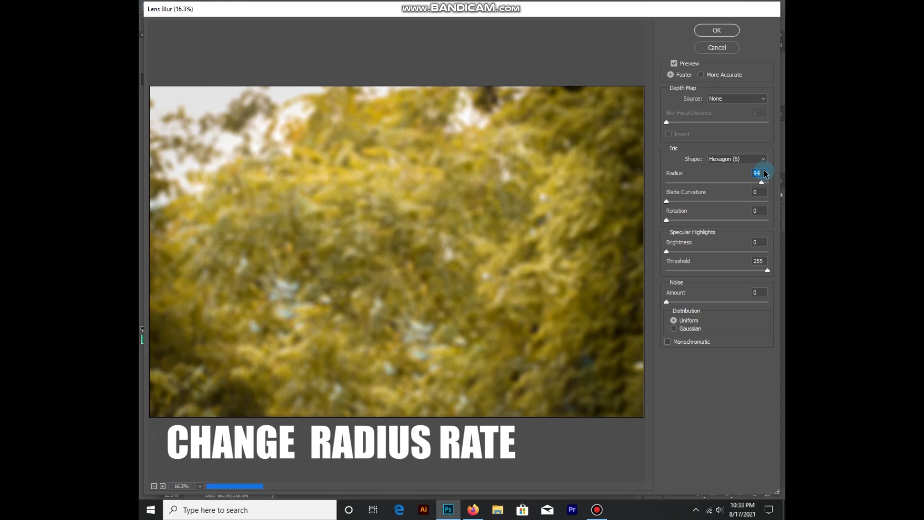
drag(761, 182, 759, 183)
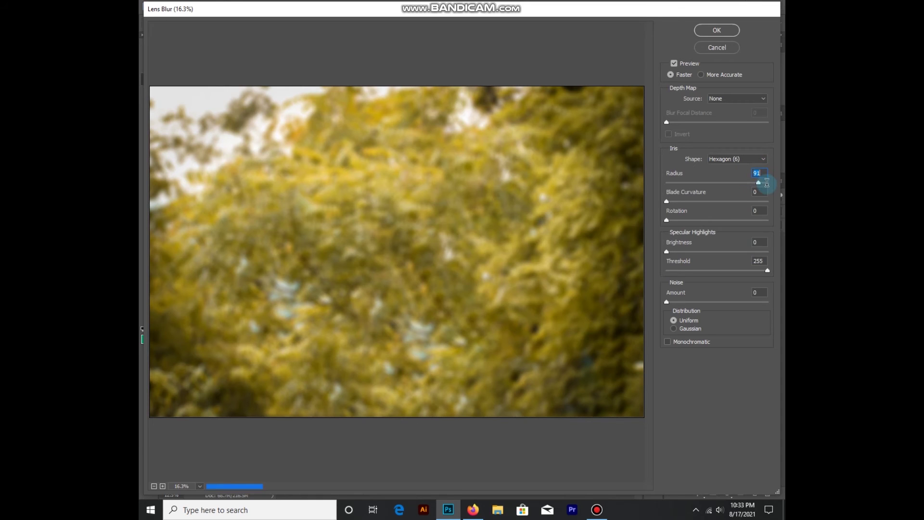
text(88)
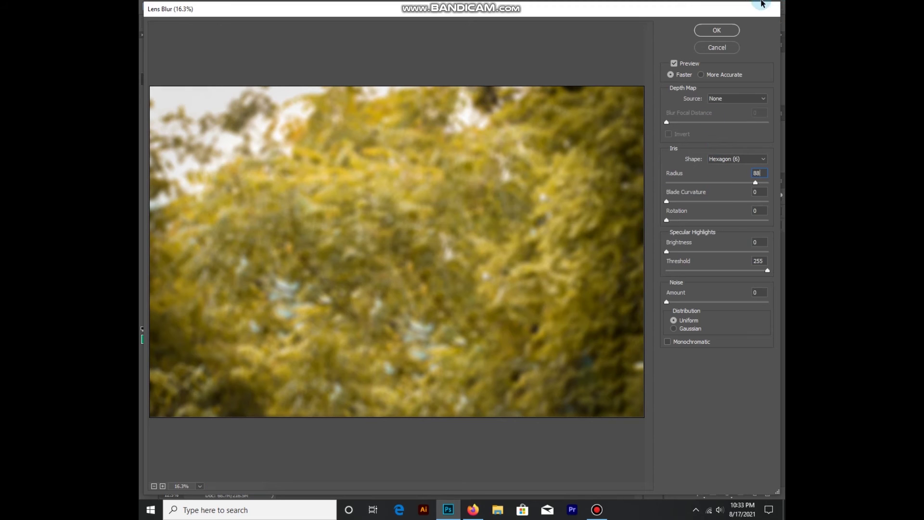
click(726, 30)
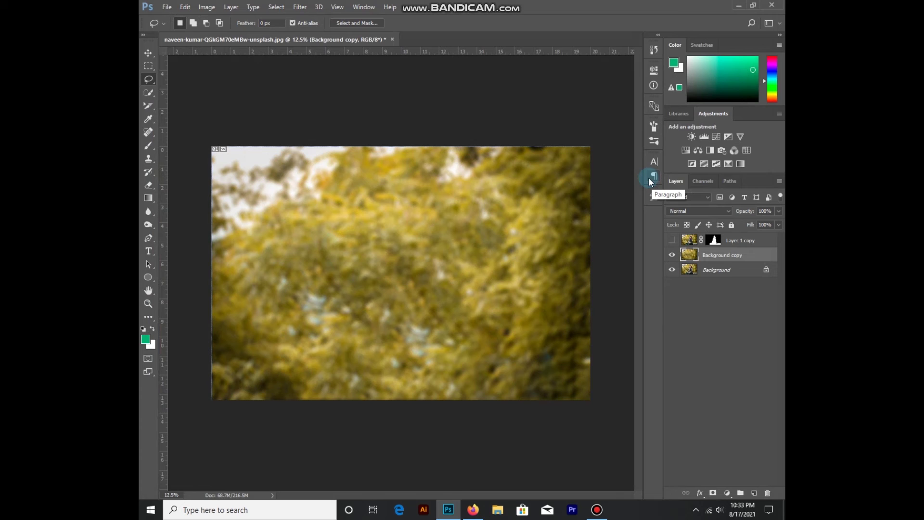
click(672, 240)
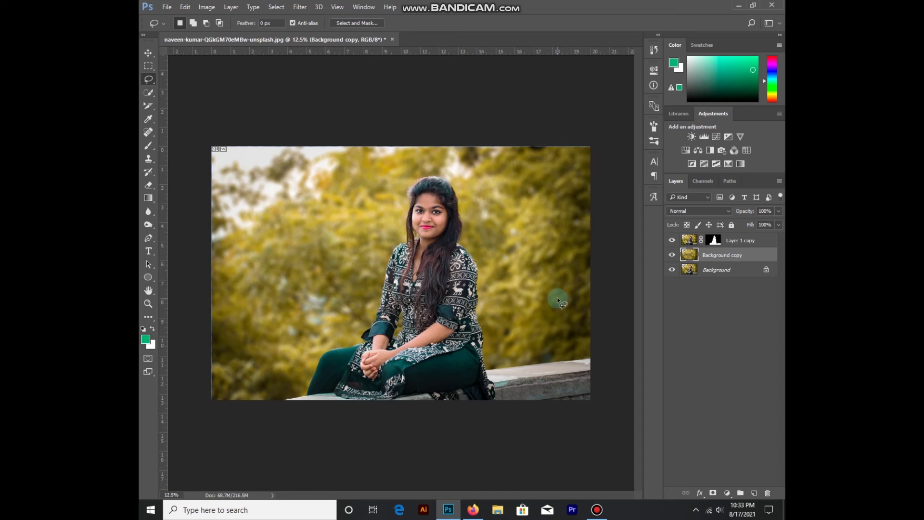
Add a Selective Color adjustment layer above Layer 1 copy
click(730, 241)
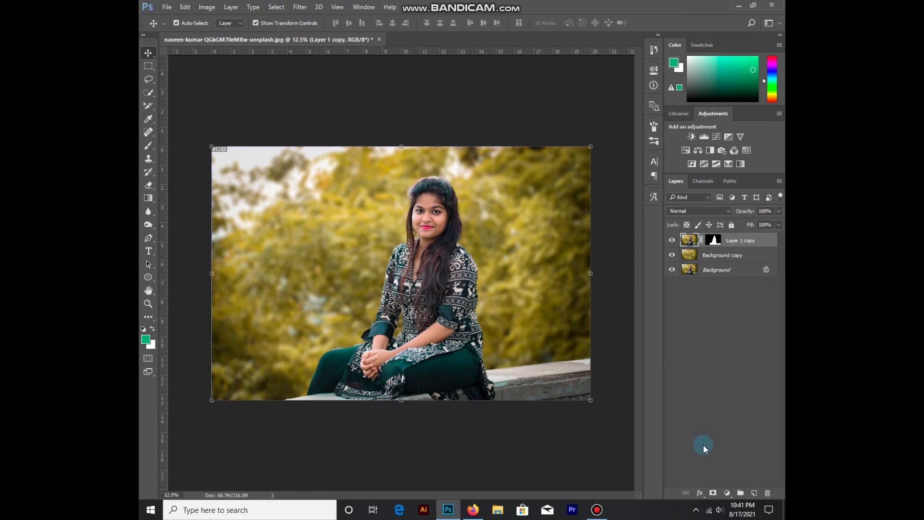
click(728, 493)
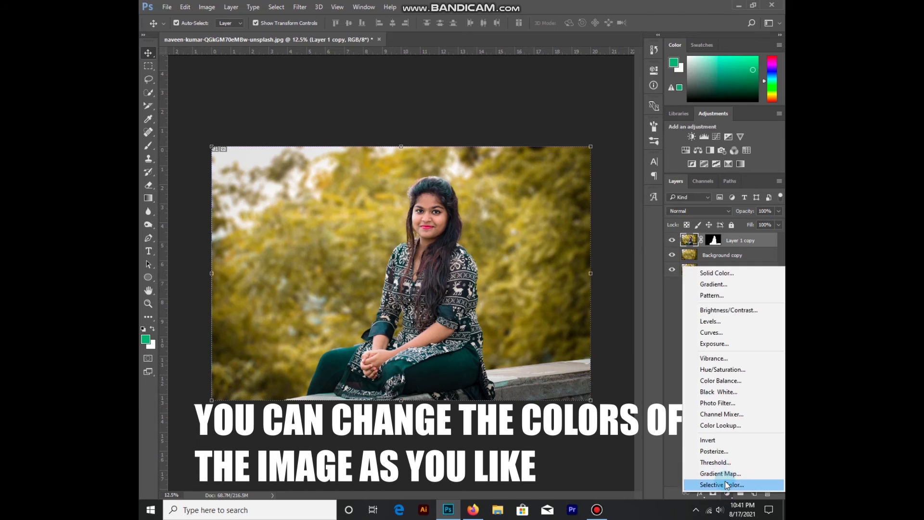
click(725, 482)
Adjust the Yellows range: shift cyan, add yellow, remove magenta, and set Black to 0
click(547, 110)
click(544, 121)
drag(567, 132, 604, 132)
mouse_move(567, 171)
mouse_down()
mouse_move(596, 168)
mouse_move(528, 156)
mouse_up()
drag(564, 194, 550, 192)
double_click(604, 180)
text(0)
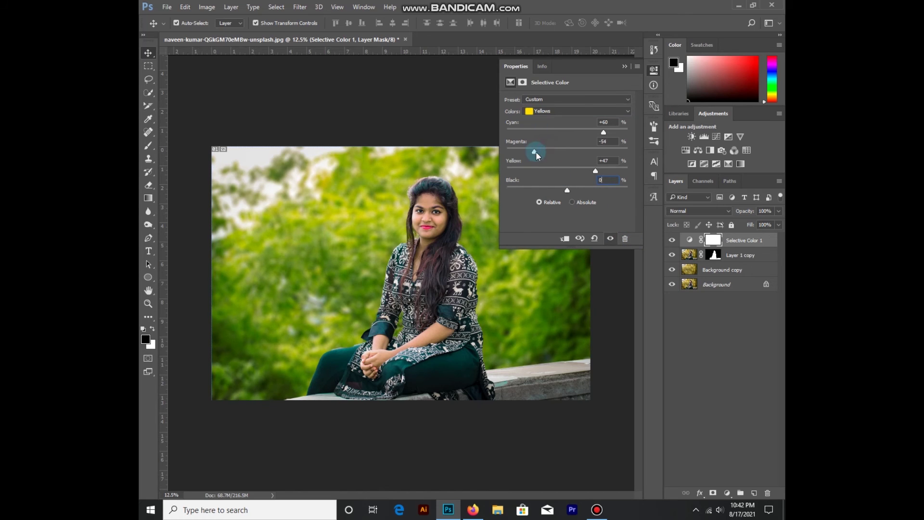
drag(546, 153, 531, 152)
Reduce cyan and magenta in the Greens range
click(549, 110)
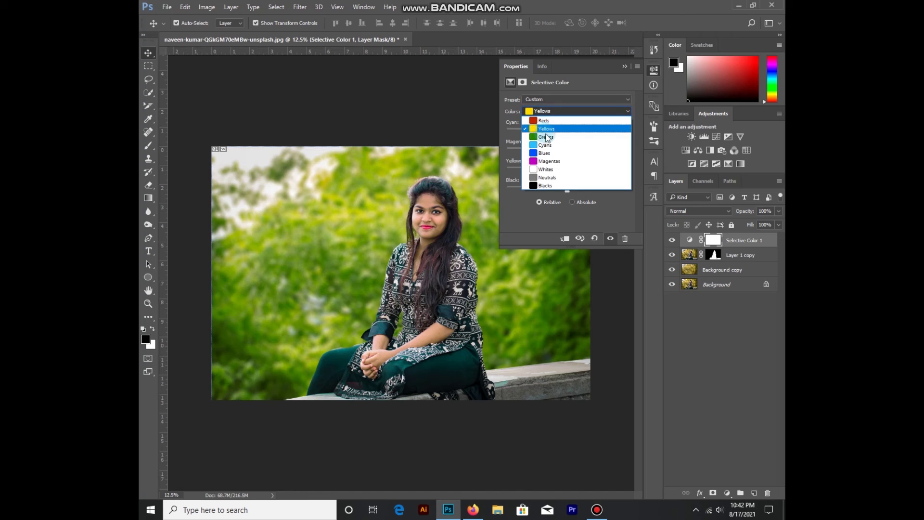
click(546, 125)
drag(569, 135, 547, 131)
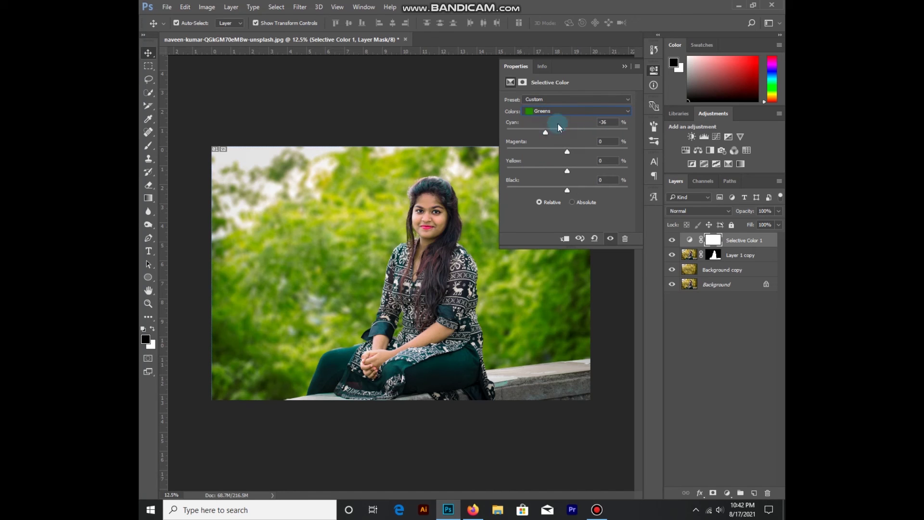
mouse_move(573, 155)
mouse_down()
mouse_move(542, 153)
mouse_move(549, 171)
mouse_up()
In the Cyans range, push magenta to maximum, pull yellow out, keep black near zero
click(544, 112)
click(542, 140)
mouse_move(568, 156)
mouse_down()
mouse_move(533, 152)
mouse_move(628, 152)
mouse_up()
drag(581, 173, 476, 182)
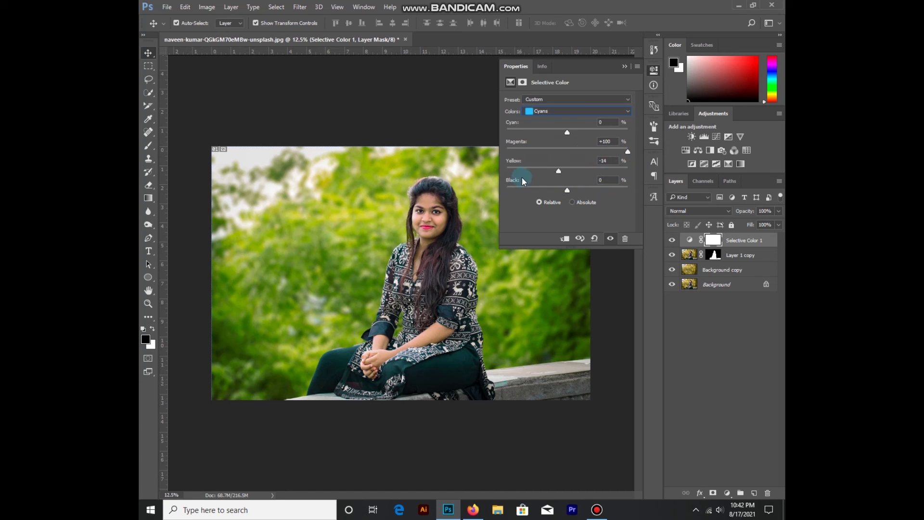
mouse_move(562, 190)
mouse_down()
mouse_move(520, 189)
mouse_move(581, 190)
mouse_up()
Adjust the Blues range sliders of the Selective Color layer
click(558, 112)
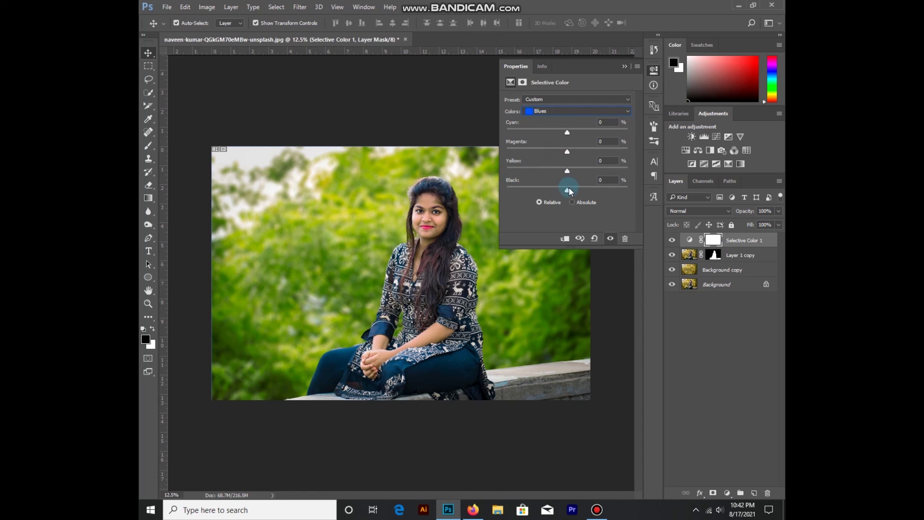
drag(597, 179, 629, 173)
drag(568, 170, 601, 172)
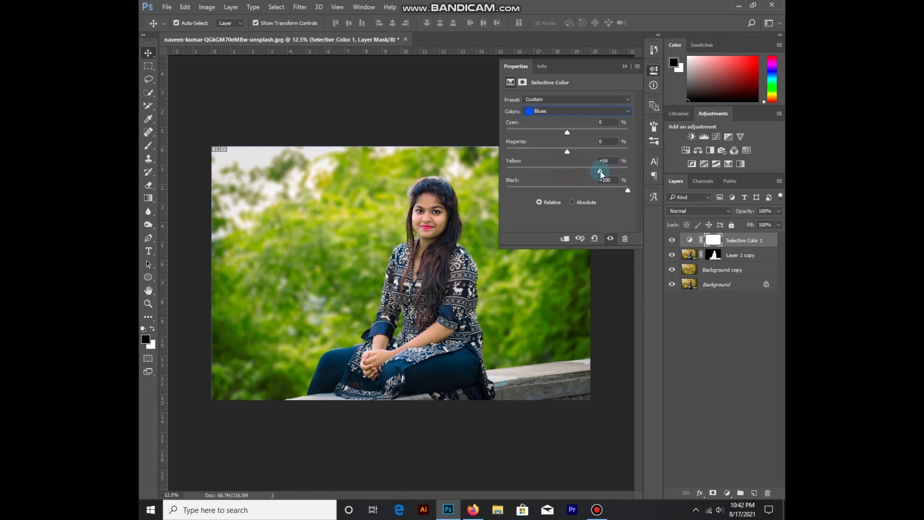
click(533, 111)
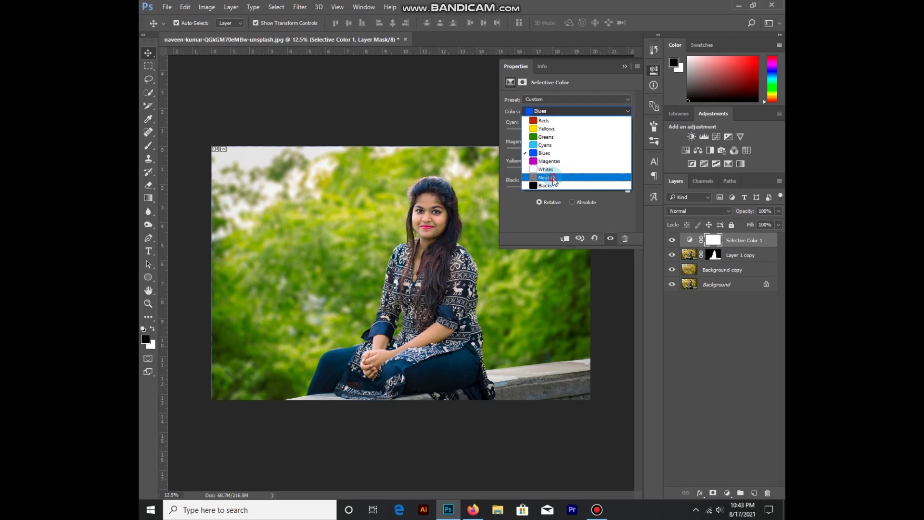
Tune the Neutrals range: add cyan, set Yellow to 0, add a little black
click(555, 178)
mouse_move(567, 131)
mouse_down()
mouse_move(550, 136)
mouse_move(580, 135)
mouse_up()
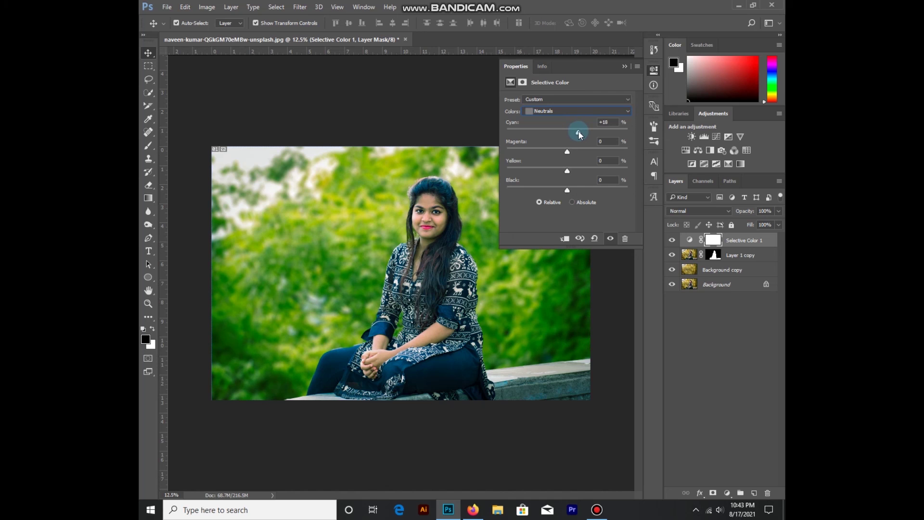
mouse_move(573, 131)
mouse_down()
mouse_move(567, 151)
mouse_move(584, 151)
mouse_move(566, 151)
mouse_move(562, 173)
mouse_up()
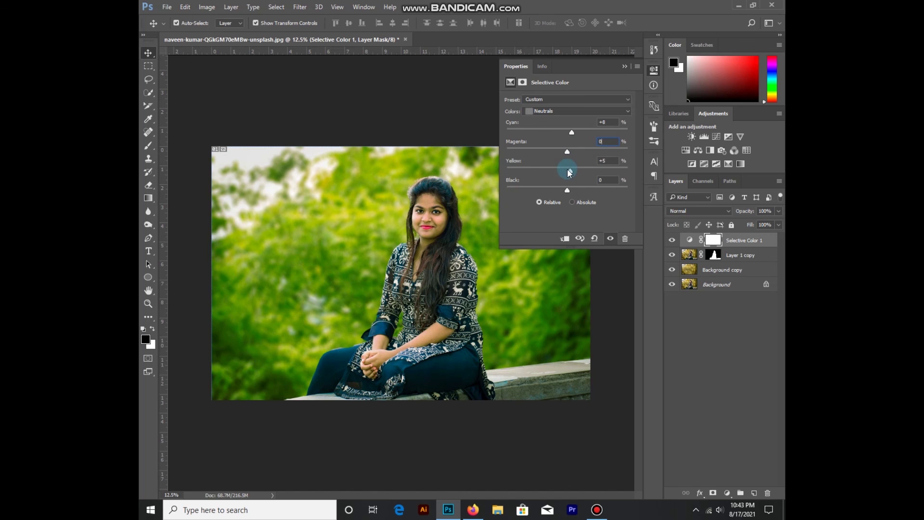
double_click(605, 161)
text(0)
drag(568, 190, 568, 190)
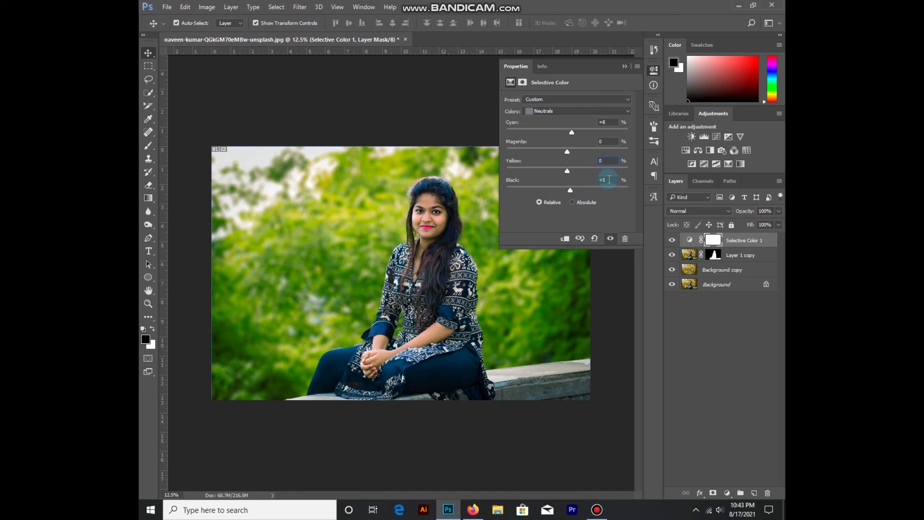
Set the Blacks range to Cyan +28, Magenta +8, Yellow +18, Black +2
click(551, 112)
click(568, 183)
drag(567, 189, 575, 190)
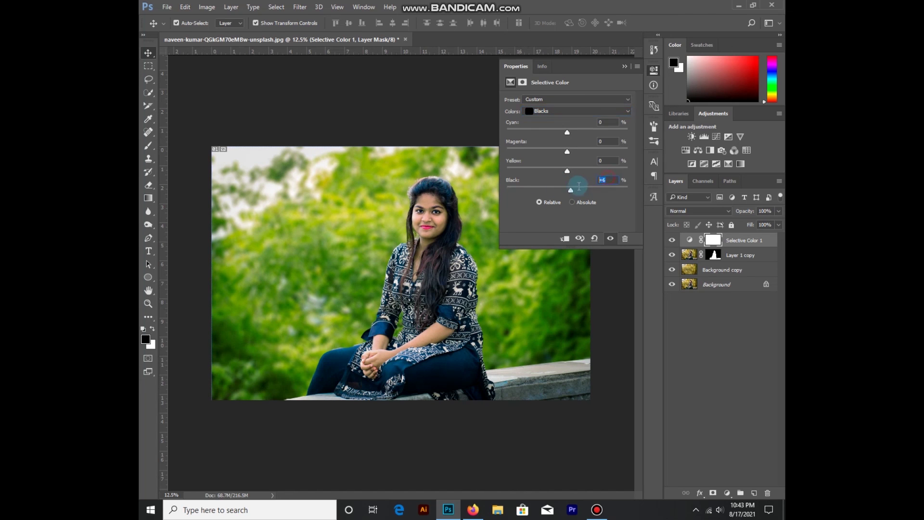
drag(568, 134, 587, 133)
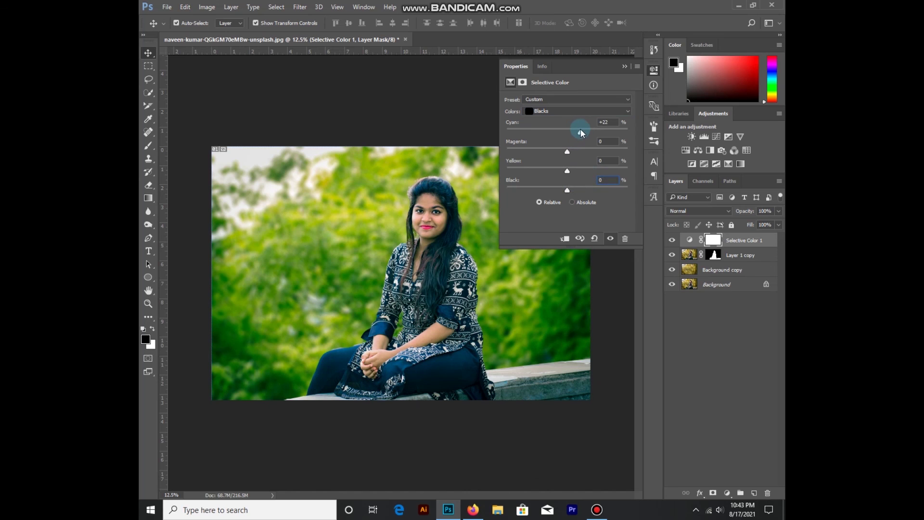
drag(567, 151, 574, 154)
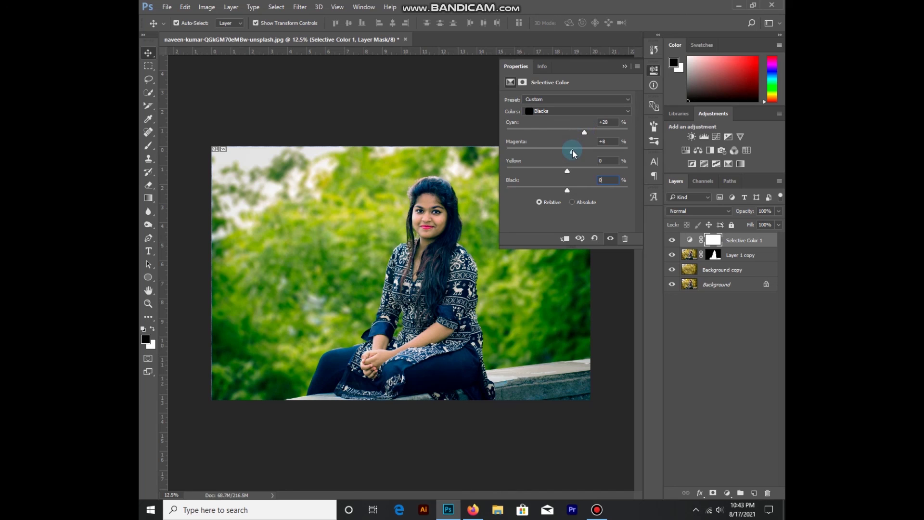
click(568, 171)
drag(580, 172, 596, 168)
drag(578, 170, 579, 170)
click(532, 142)
click(613, 266)
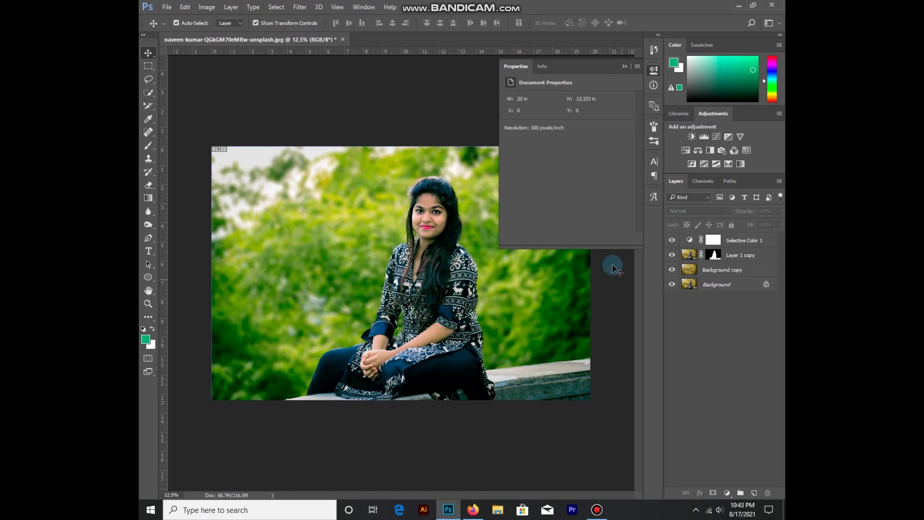
Save the image as a PNG on the Desktop, replacing the existing file
click(625, 65)
click(166, 7)
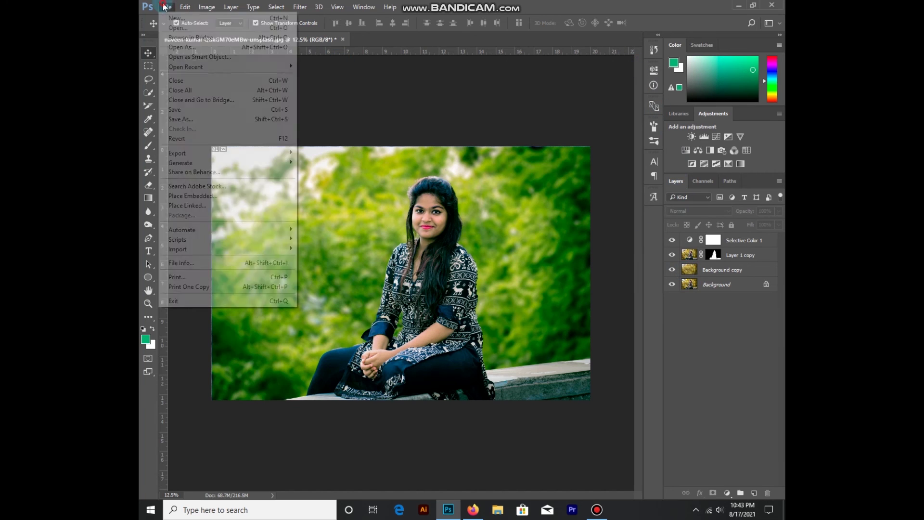
click(187, 119)
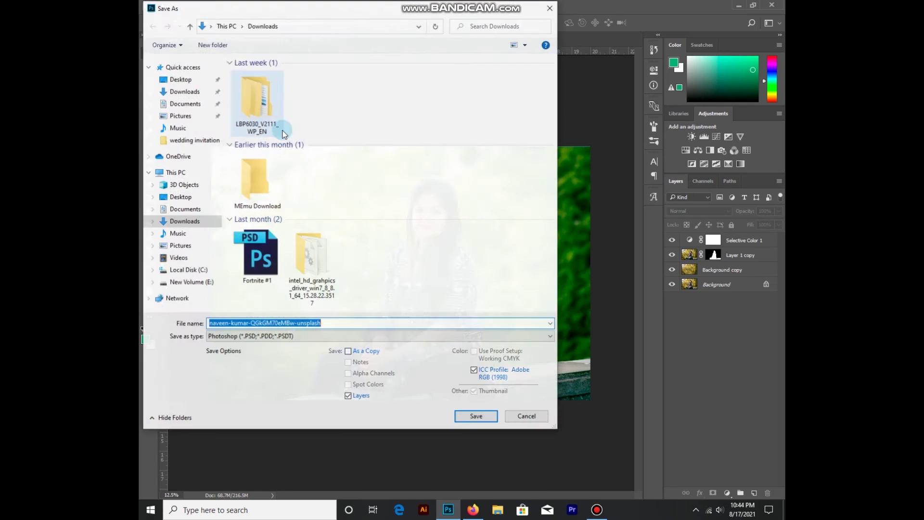
click(282, 336)
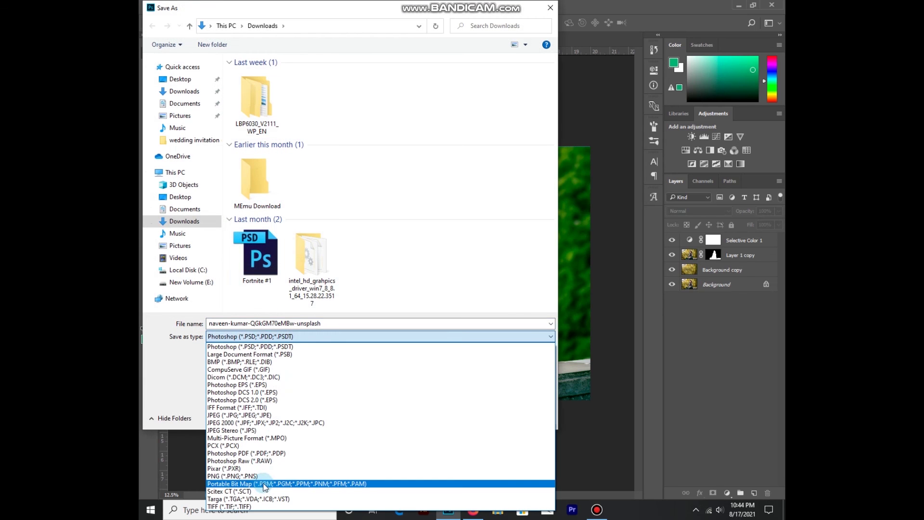
click(259, 476)
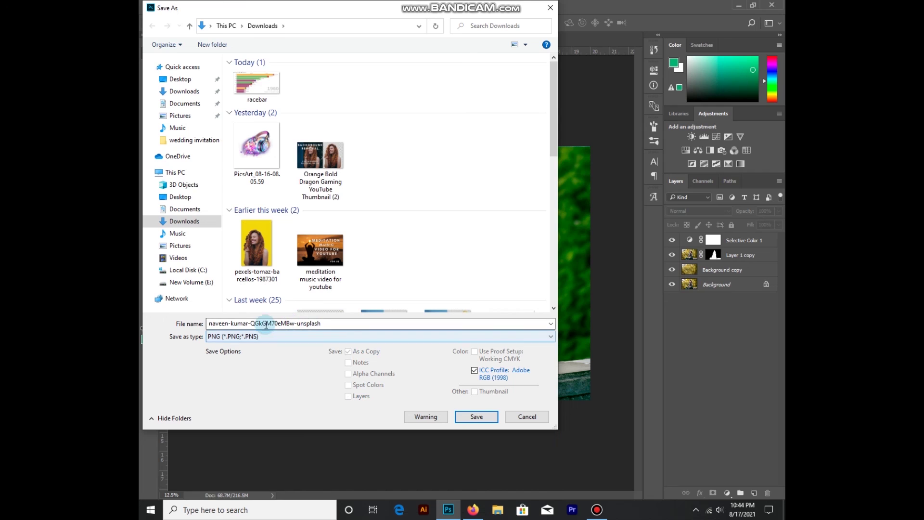
click(181, 197)
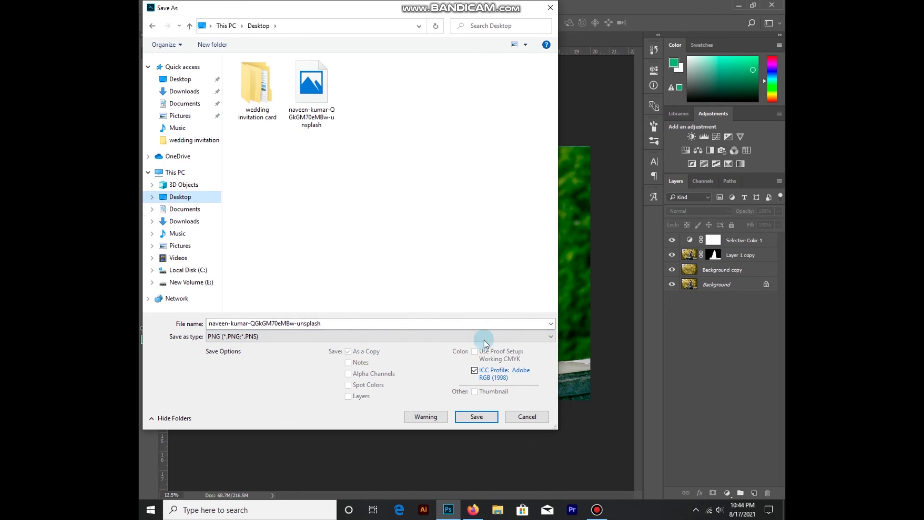
click(467, 414)
click(496, 257)
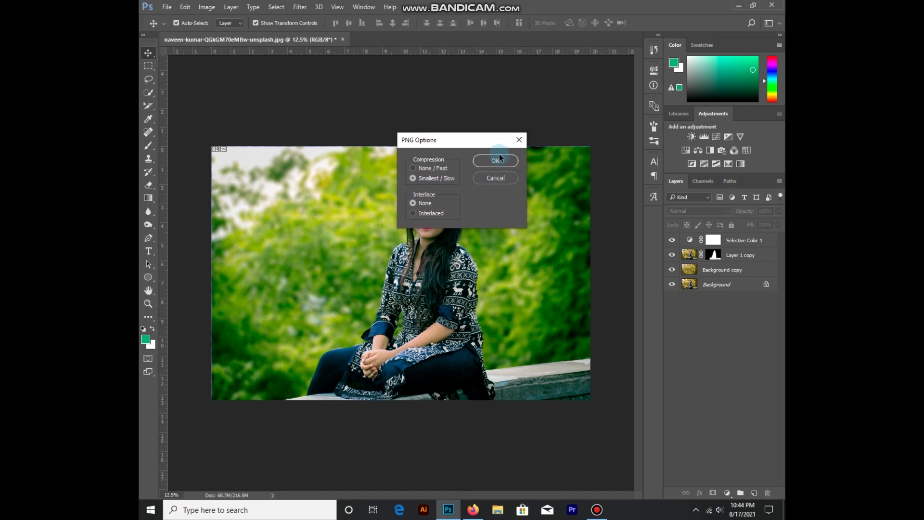
click(499, 155)
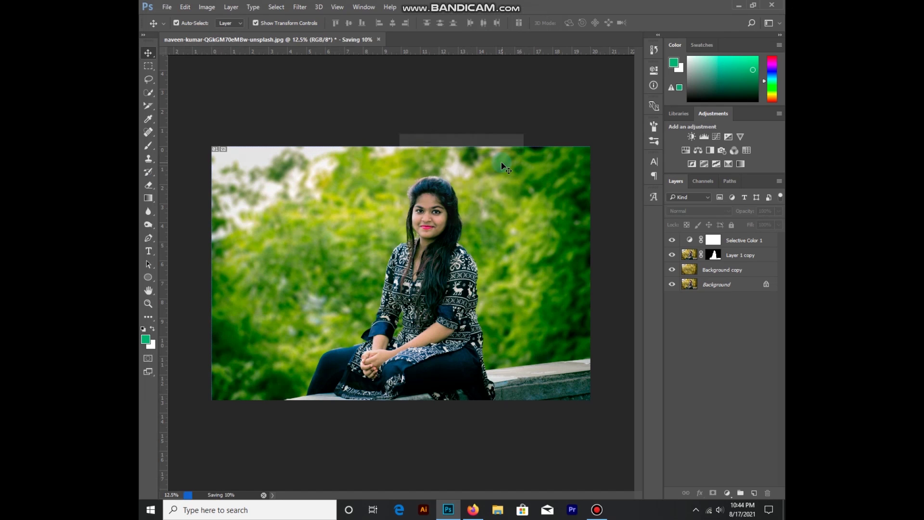